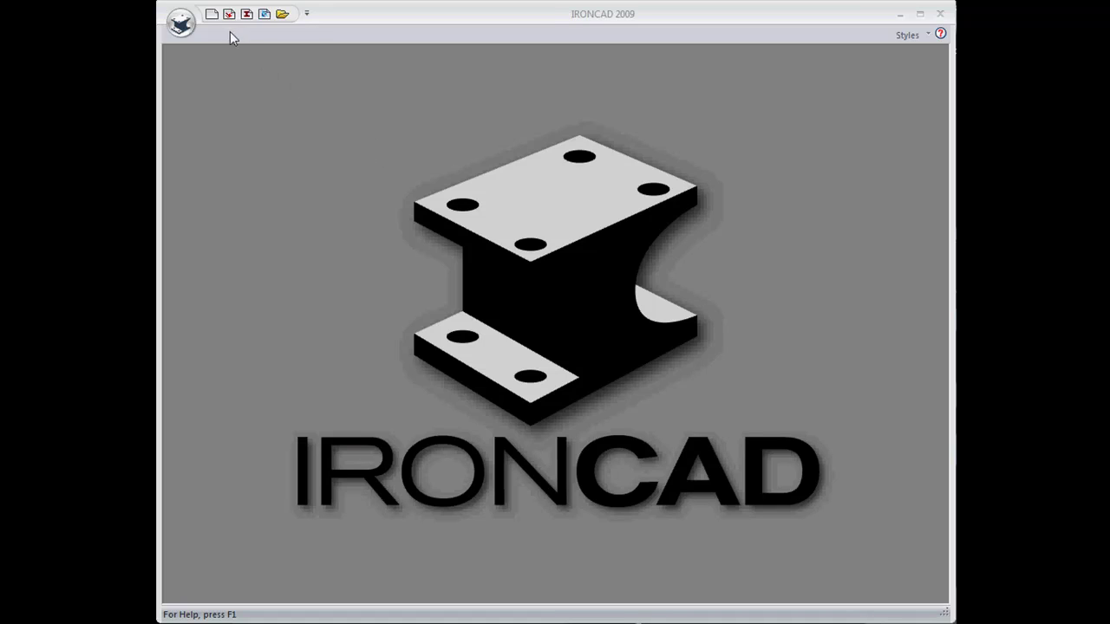
Create Draft Document1 as a CAXA Draft drawing using the ISO-A3 template's border and title block
click(212, 14)
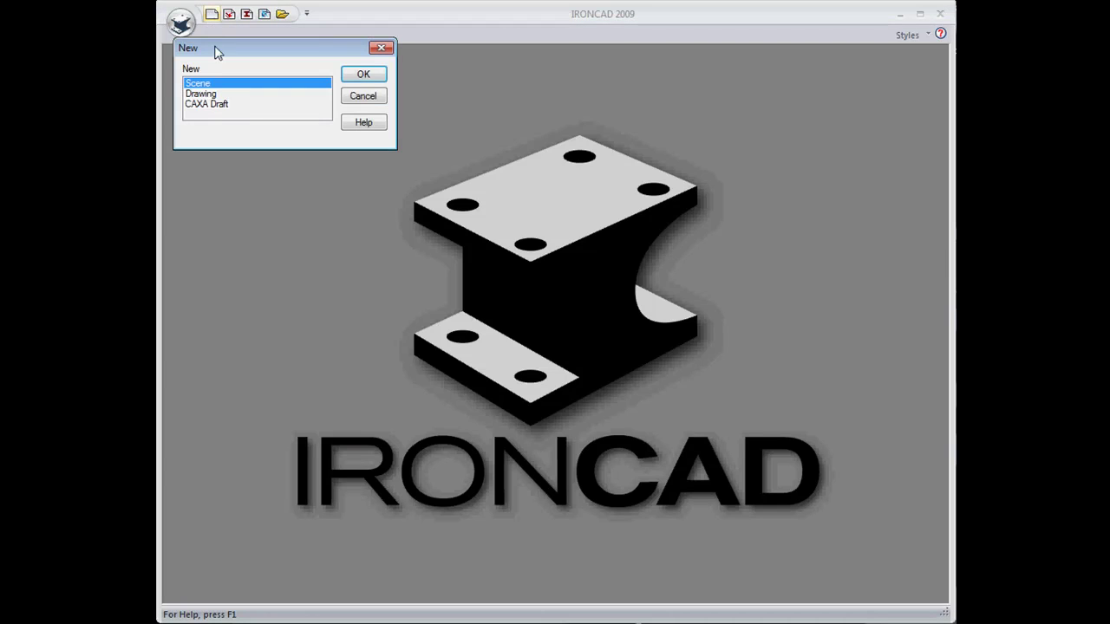
click(216, 105)
click(360, 76)
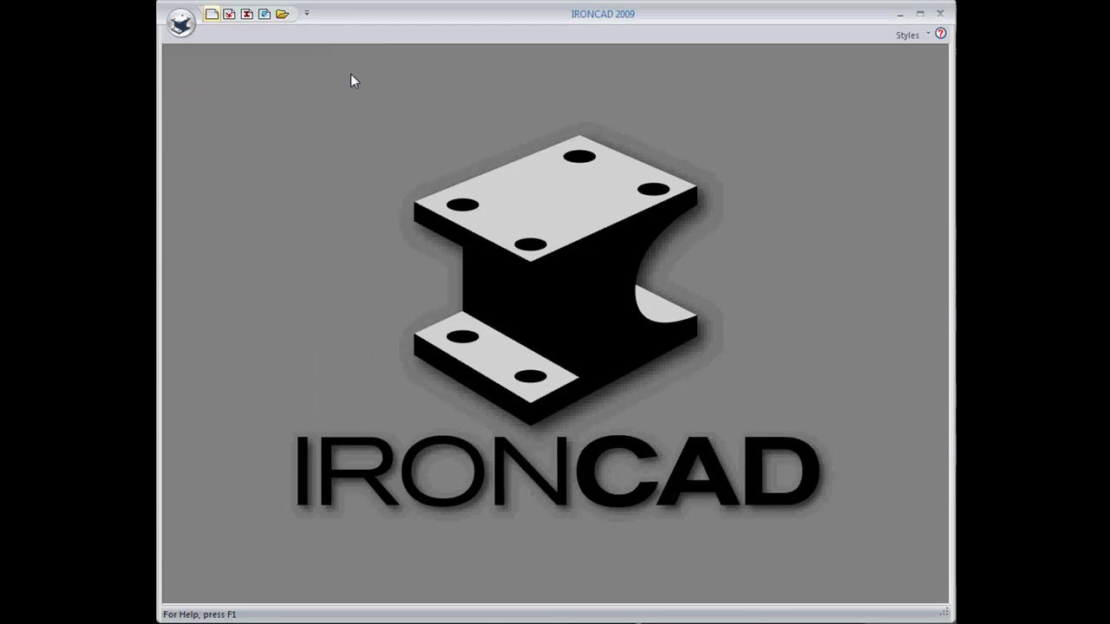
drag(583, 299, 583, 373)
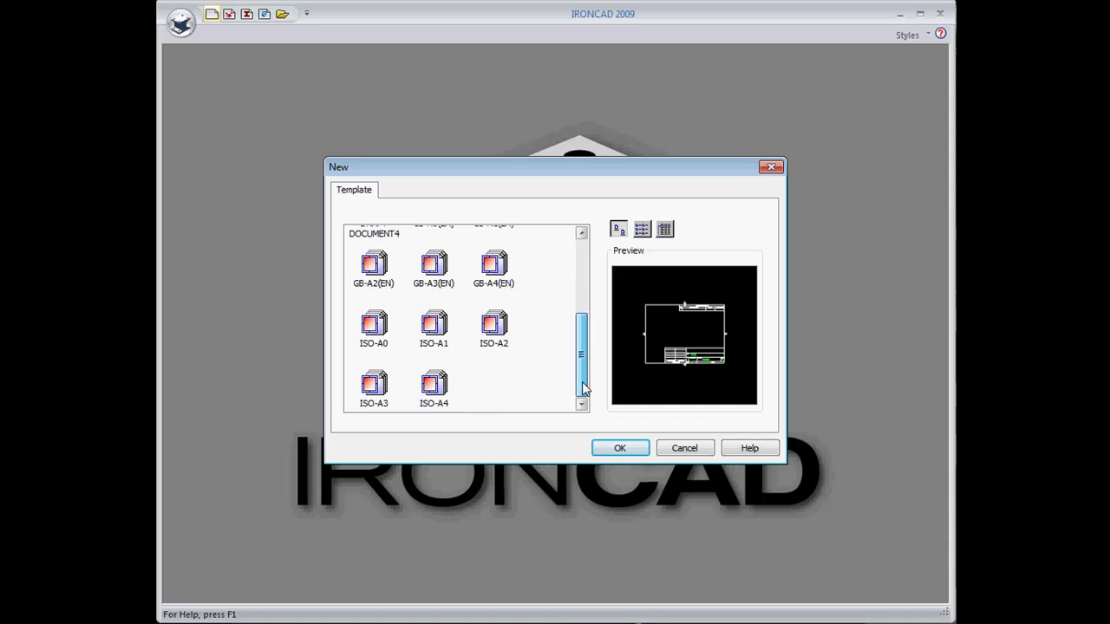
click(381, 391)
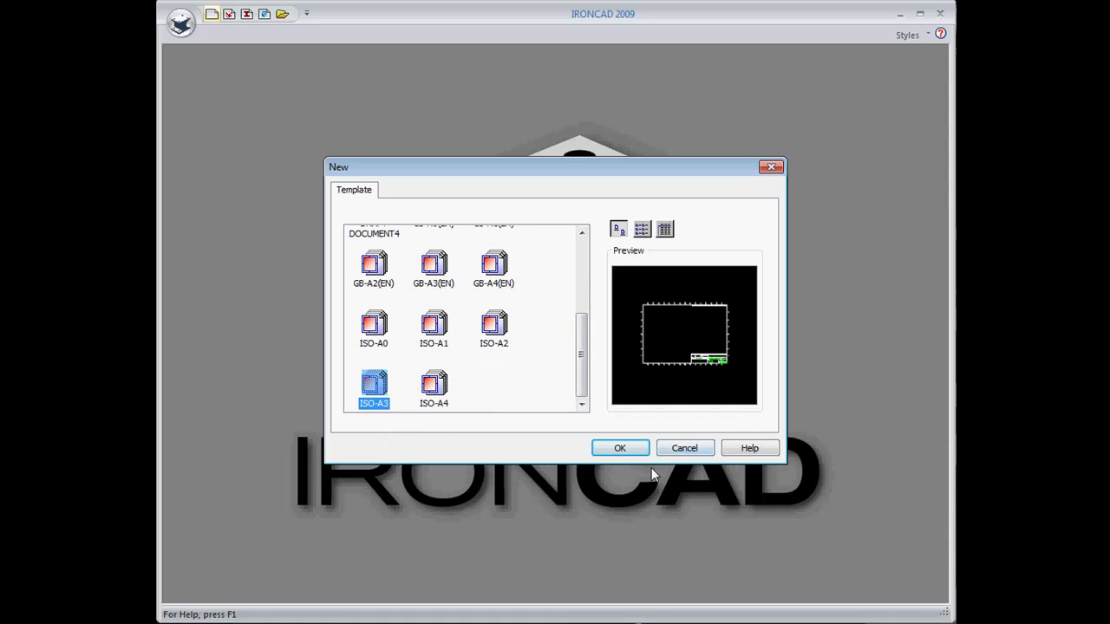
click(621, 449)
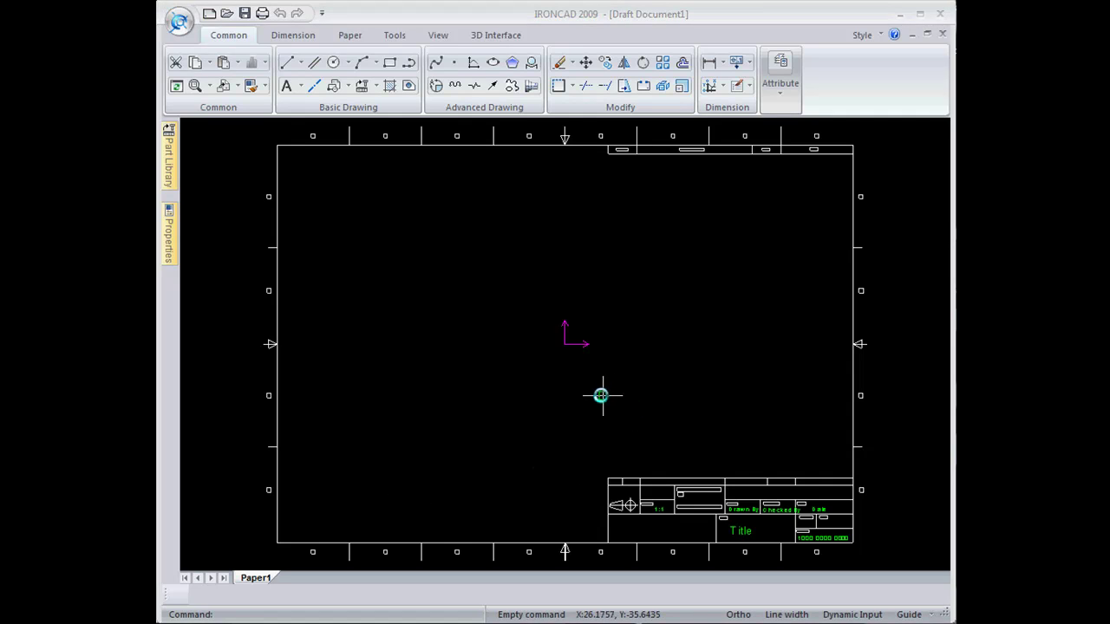
Browse the Part Library to FLANGE > WELDING NECK FLANGE and drag the first GB/T flange onto the sheet
mouse_move(170, 173)
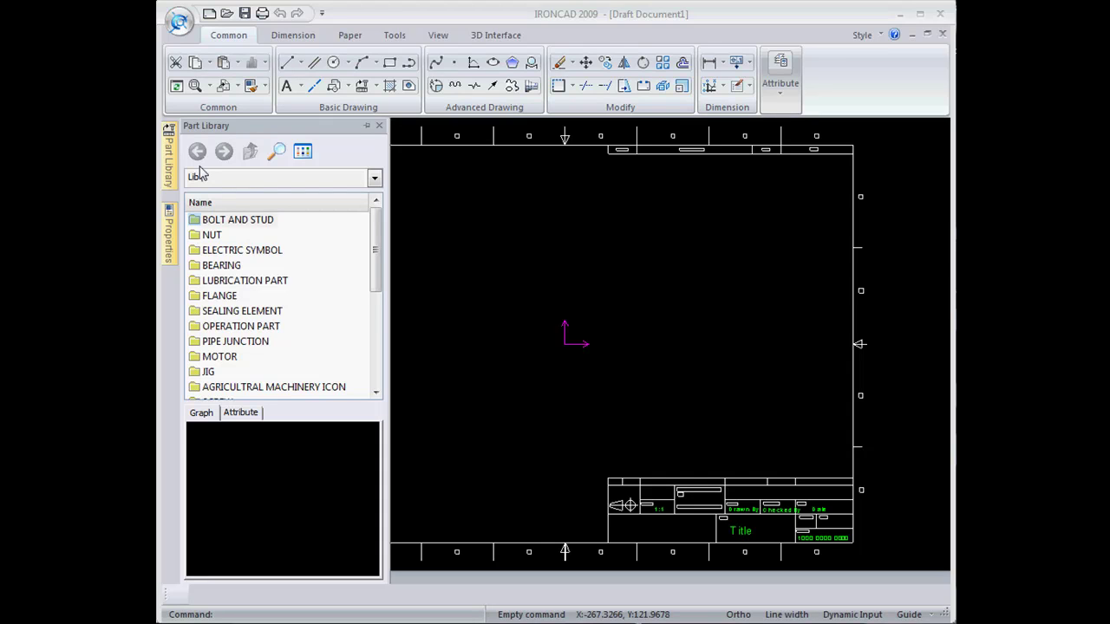
mouse_move(378, 240)
mouse_down()
mouse_move(381, 338)
mouse_move(378, 229)
mouse_move(387, 240)
mouse_up()
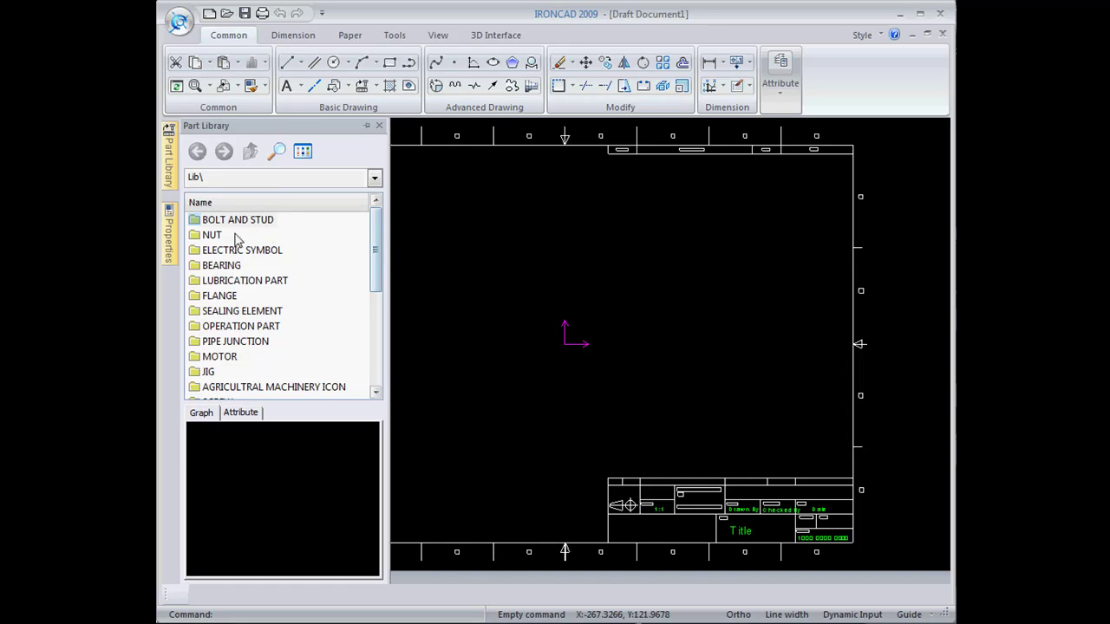
double_click(199, 222)
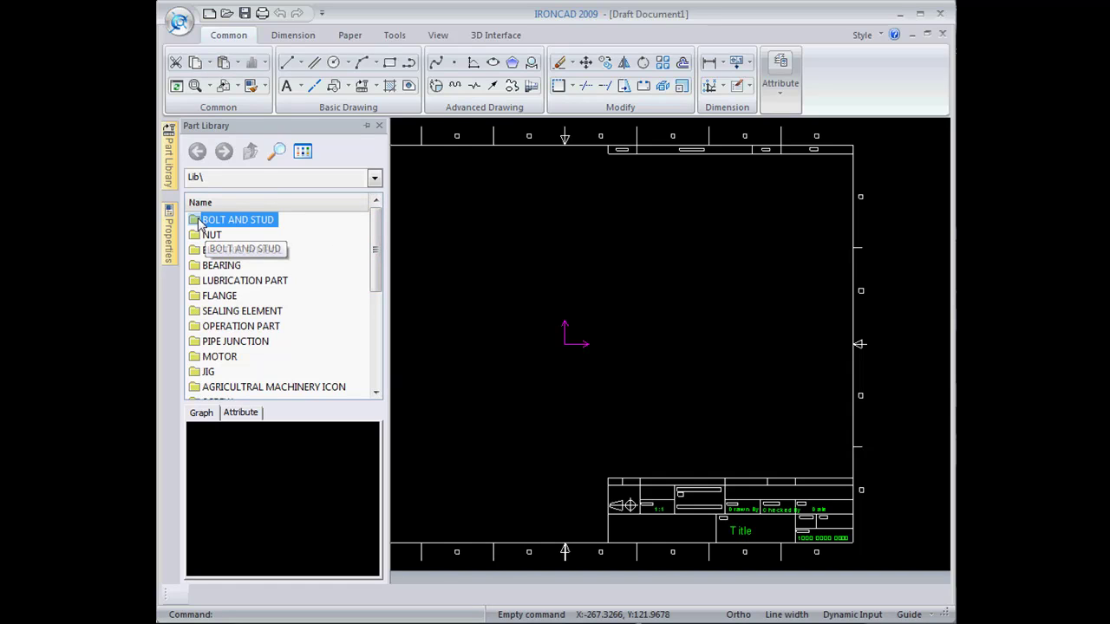
click(249, 151)
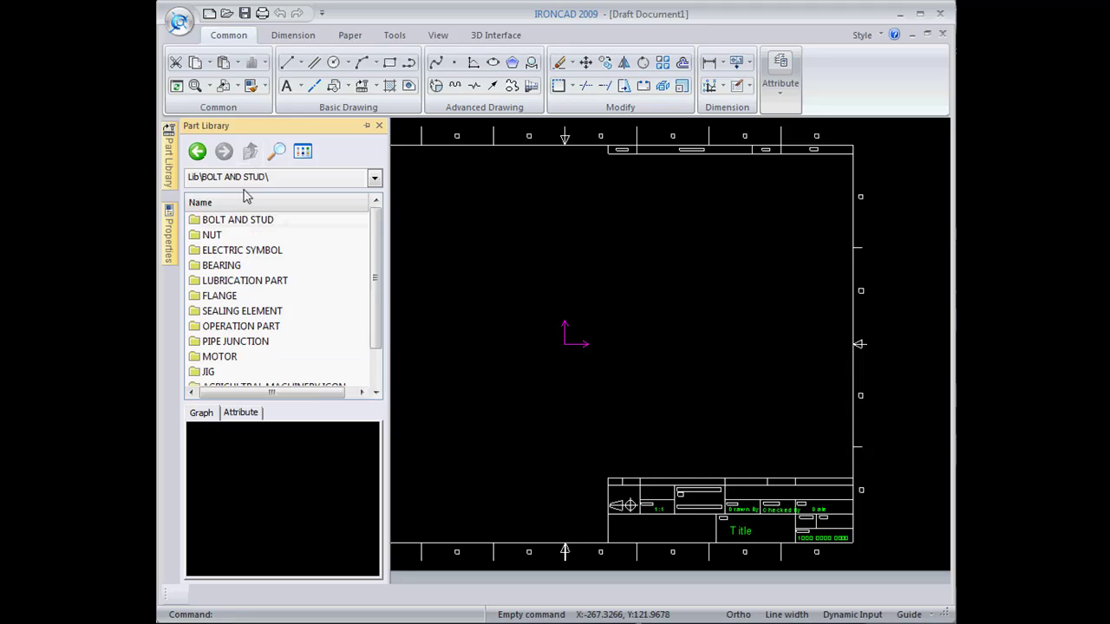
double_click(199, 296)
double_click(233, 252)
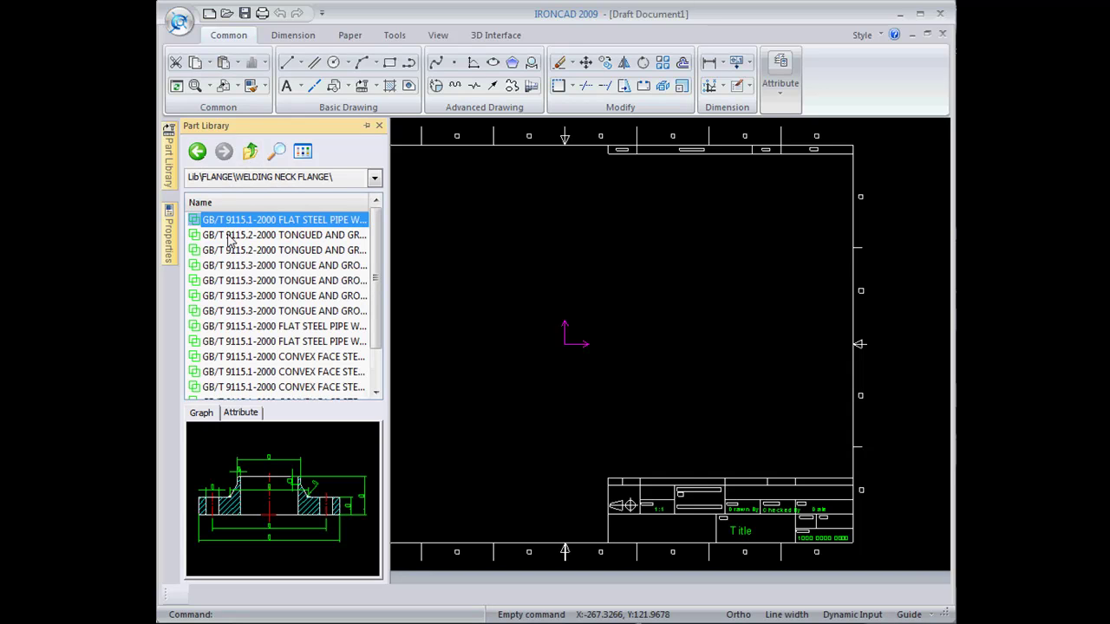
drag(227, 222, 509, 300)
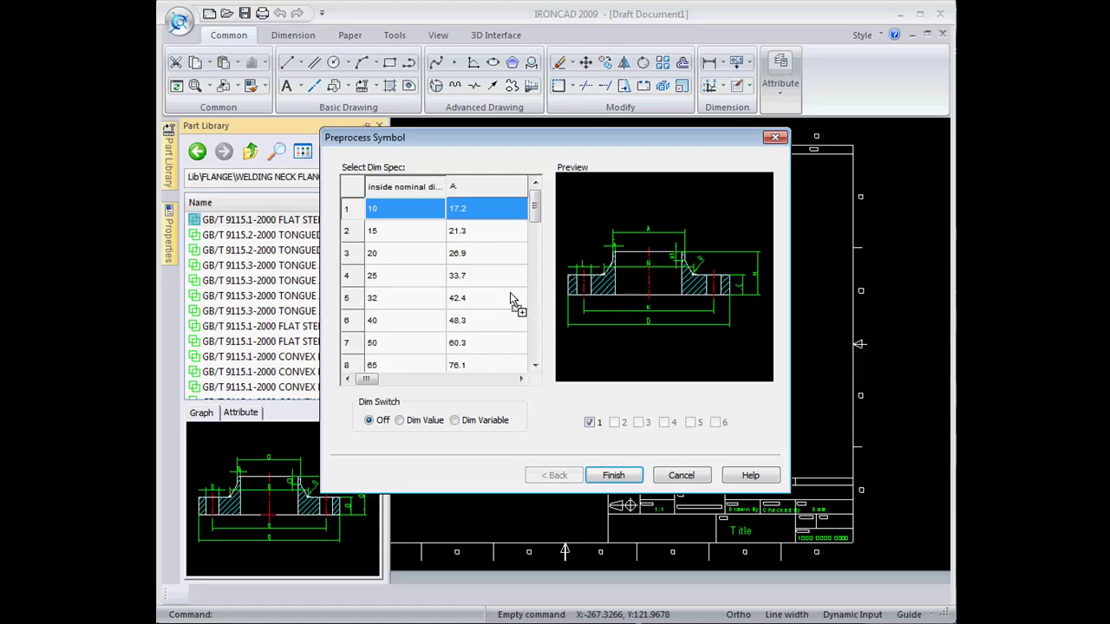
Choose the size-40 welding neck flange and place one copy in the sheet's upper middle
click(393, 326)
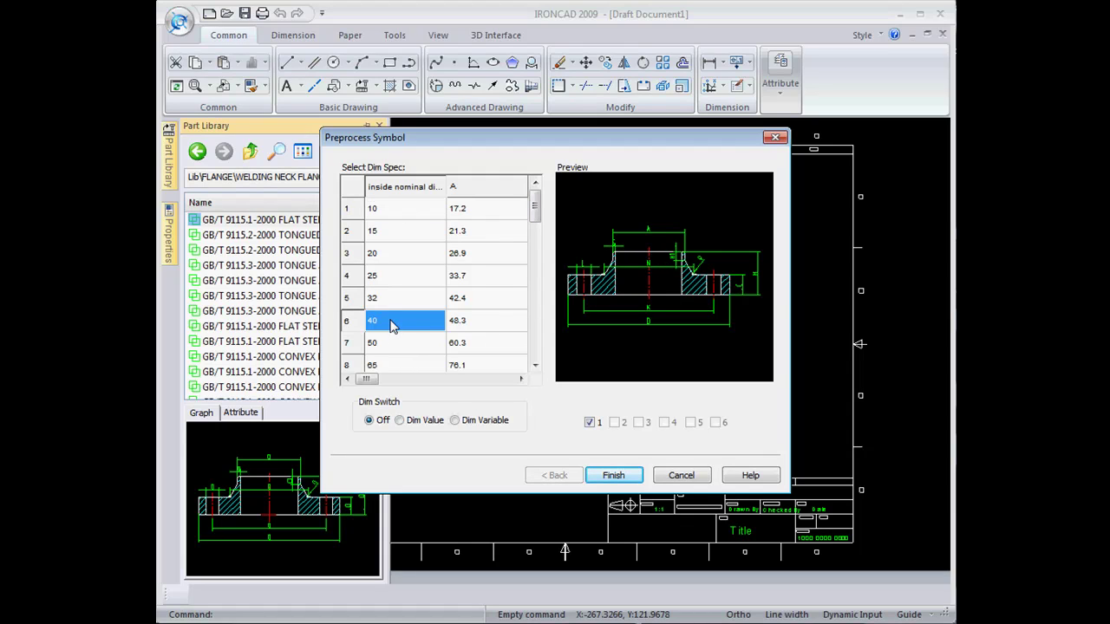
click(613, 475)
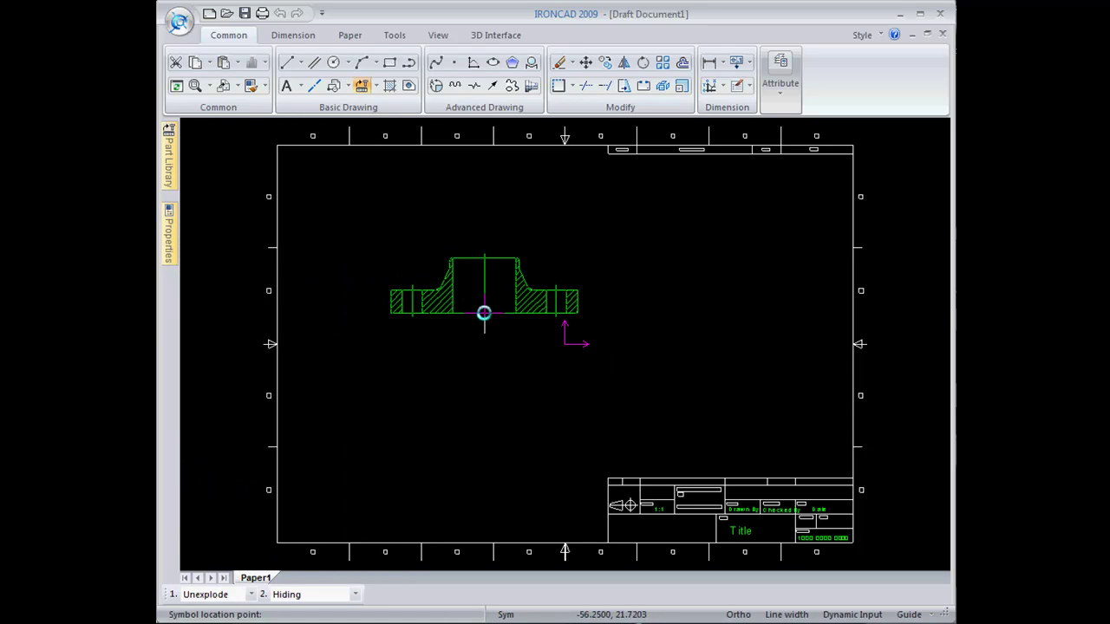
click(483, 309)
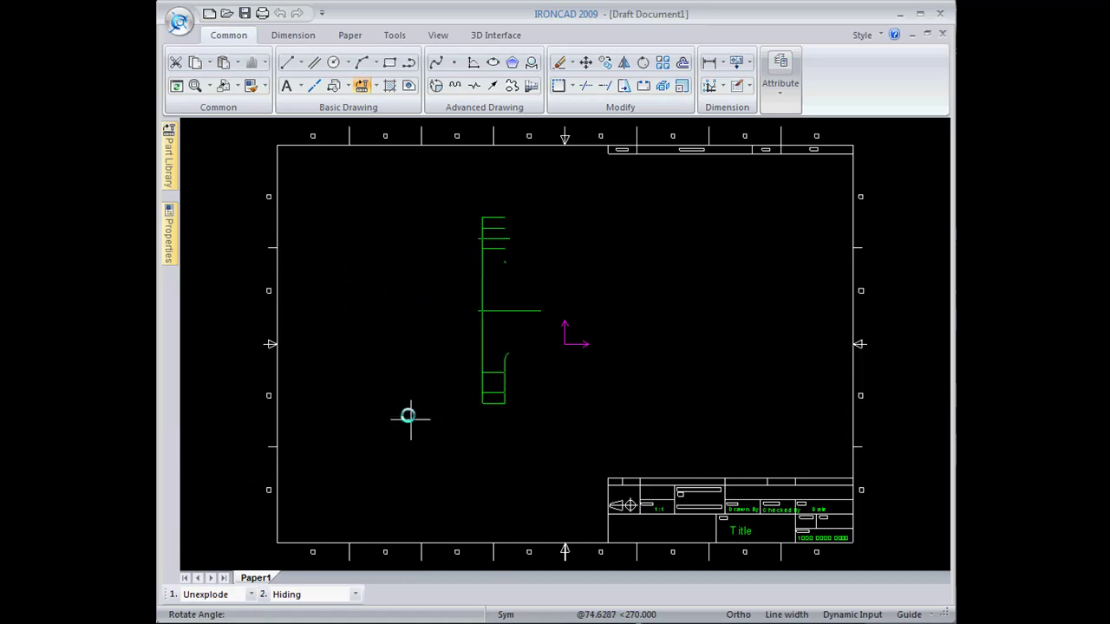
click(637, 337)
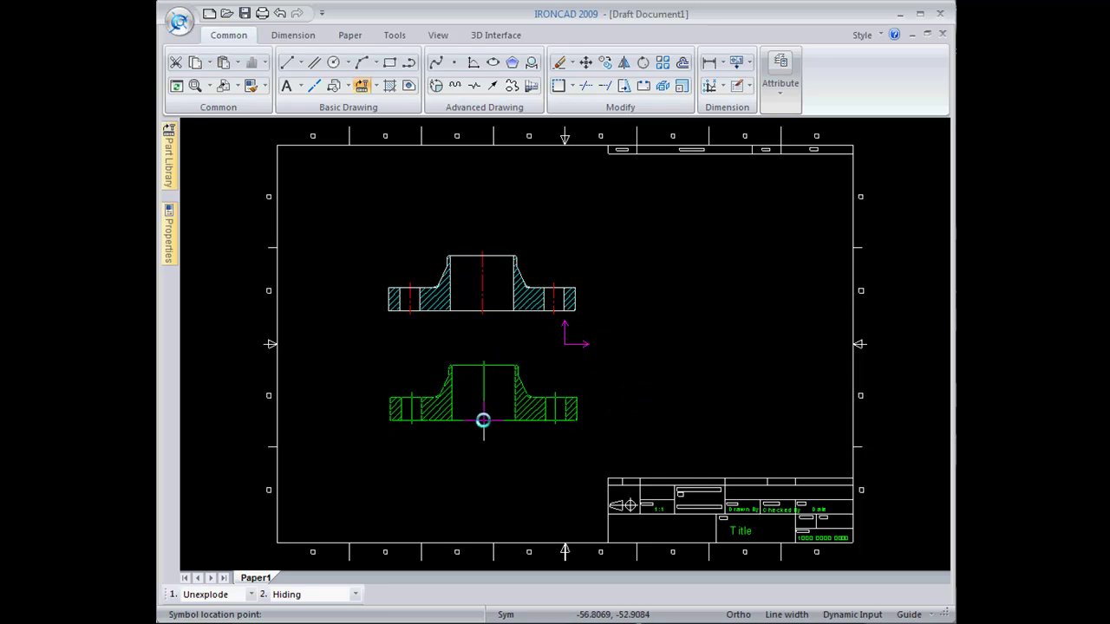
key(Escape)
Zoom to the flange and draw a 200 × 25 rectangle under its bottom face, centred on its axis
scroll(493, 317, up, 2)
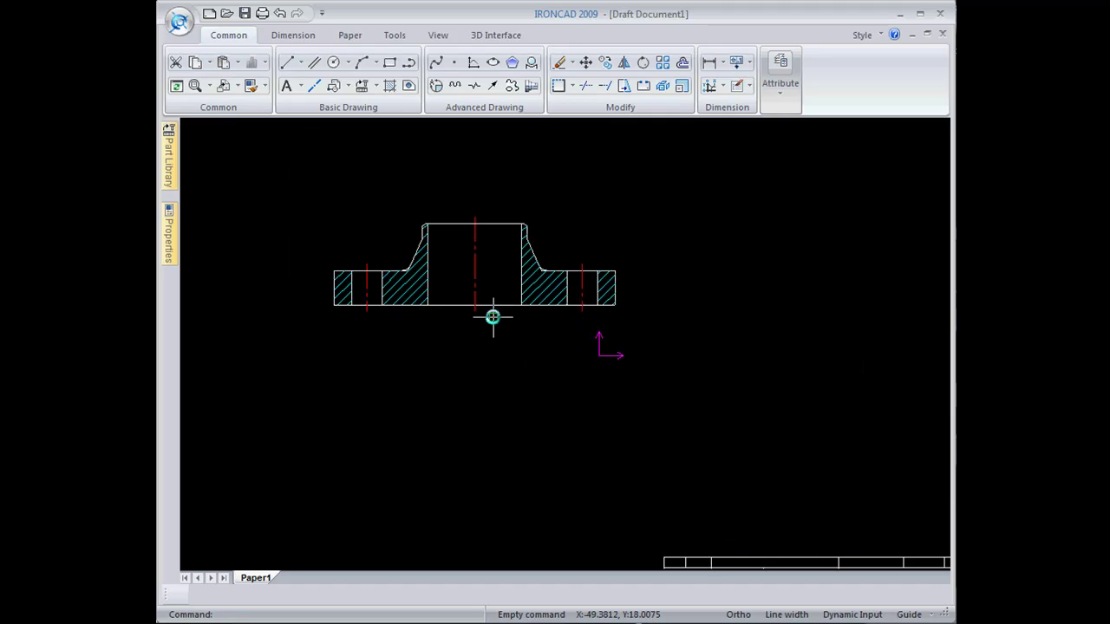
middle_drag(493, 317, 593, 339)
scroll(594, 339, up, 1)
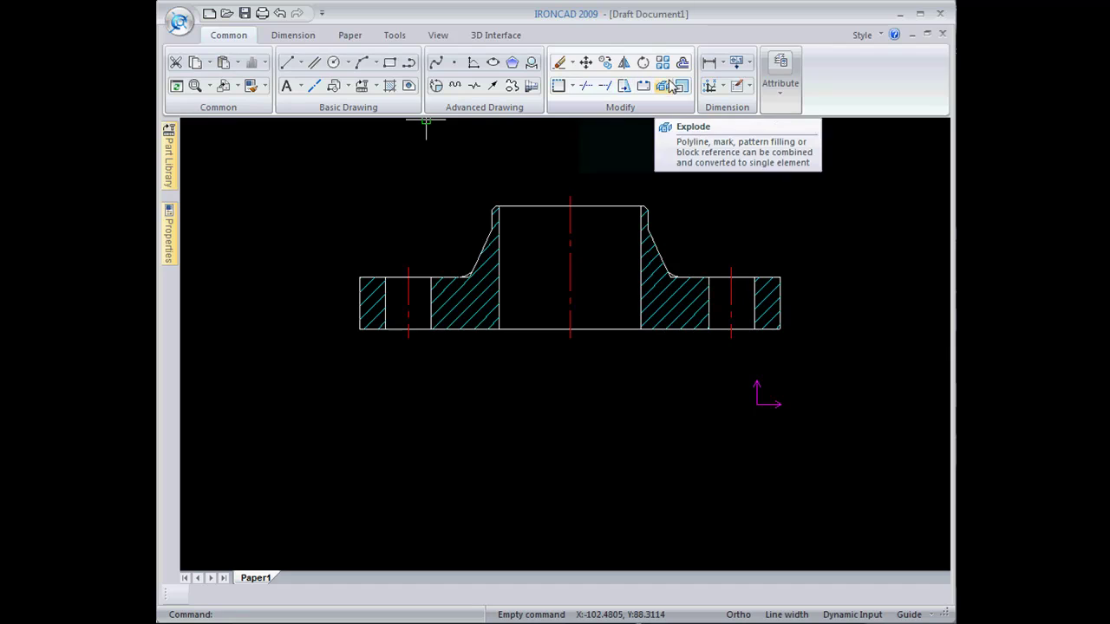
click(390, 64)
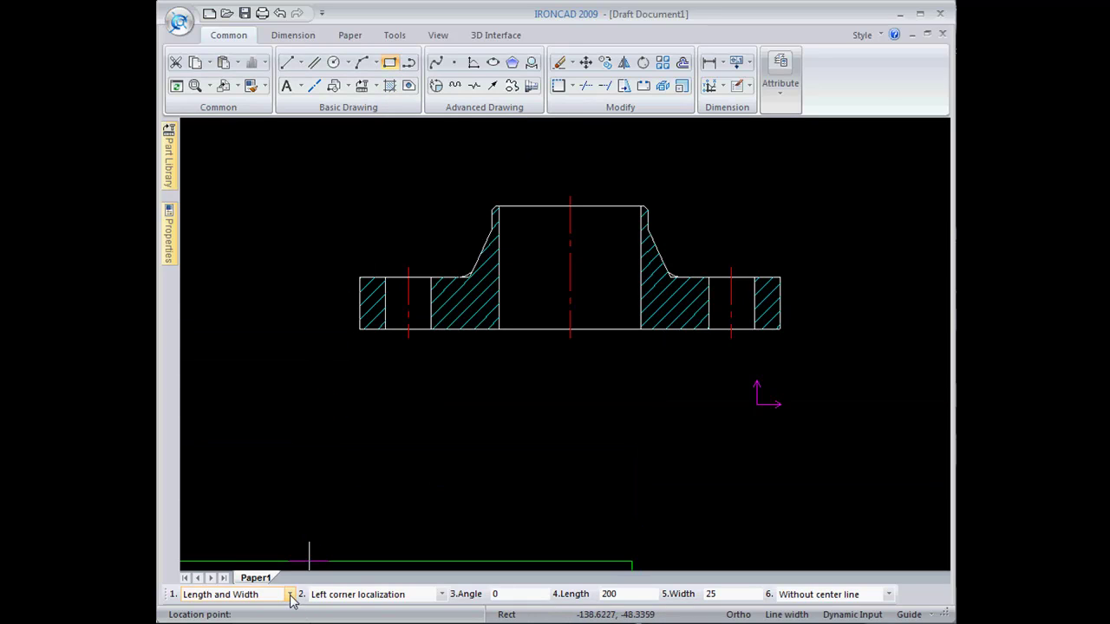
scroll(291, 600, down, 1)
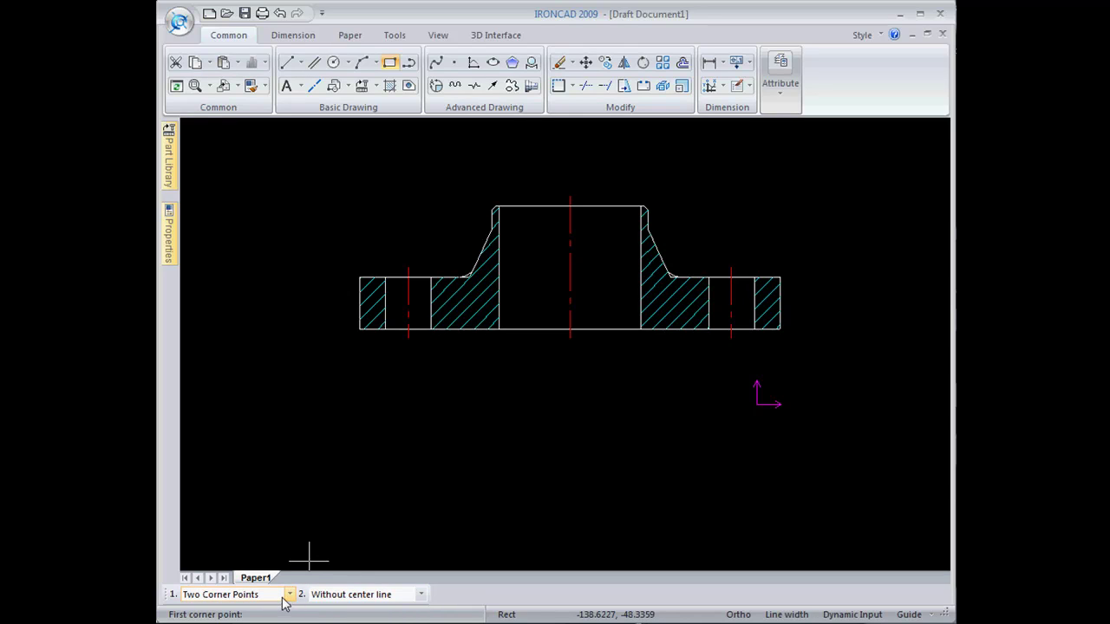
scroll(279, 604, up, 1)
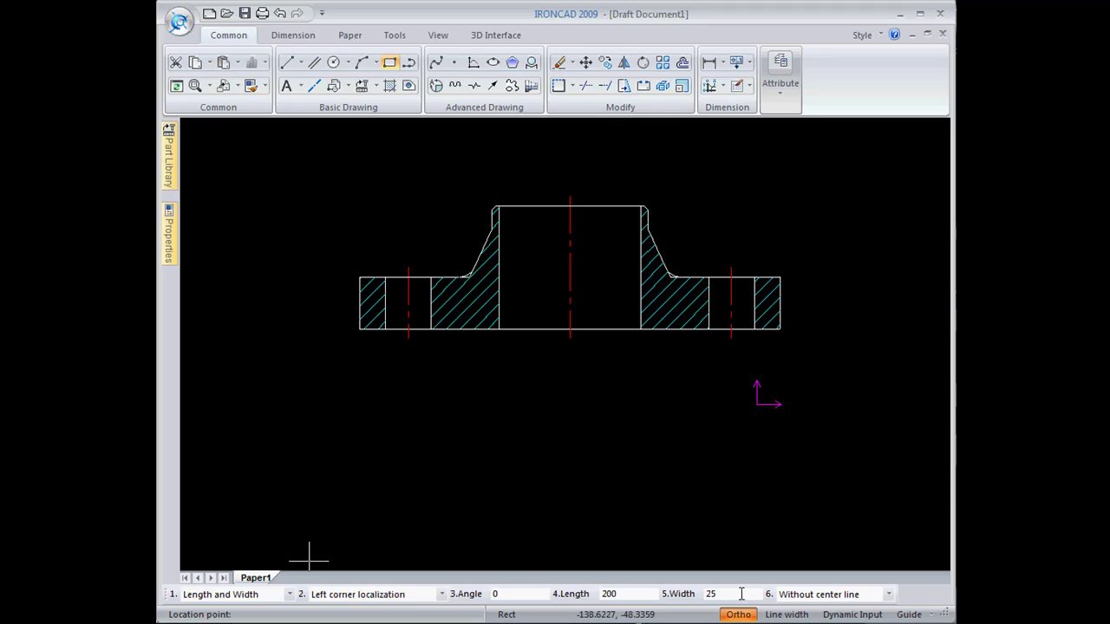
click(573, 333)
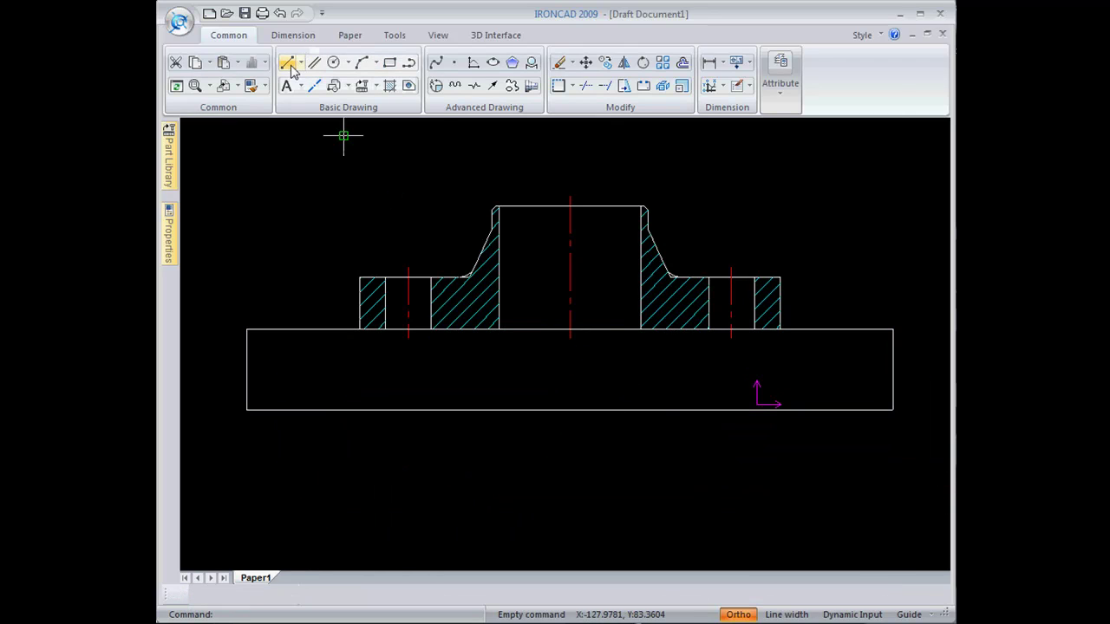
Draw a vertical line at the left bolt-hole edge through the base and copy it from its top endpoint
click(287, 64)
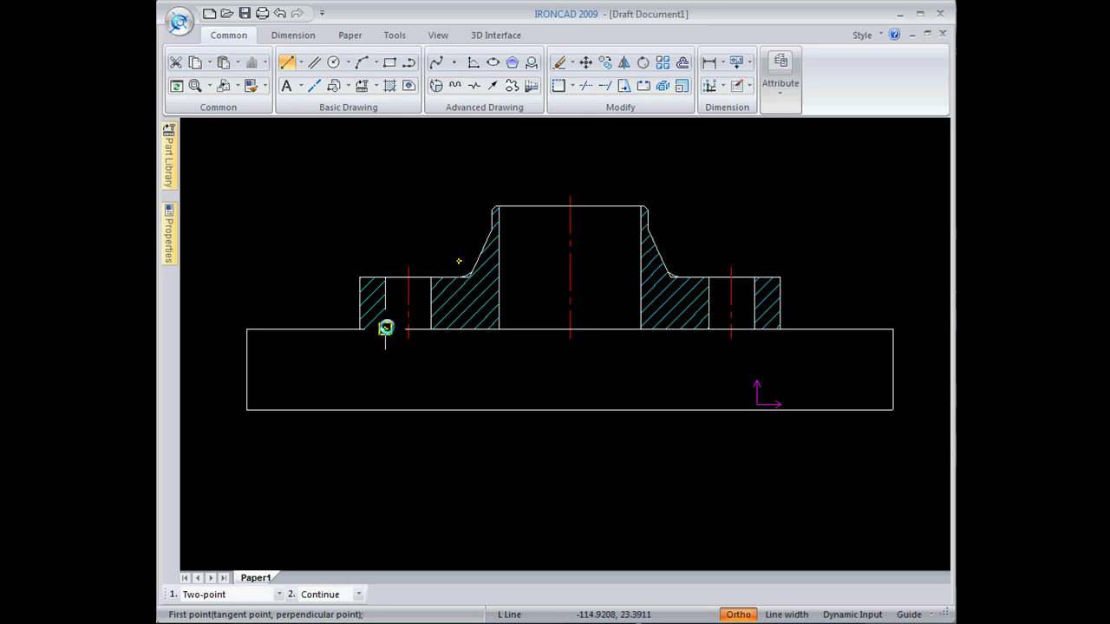
click(385, 329)
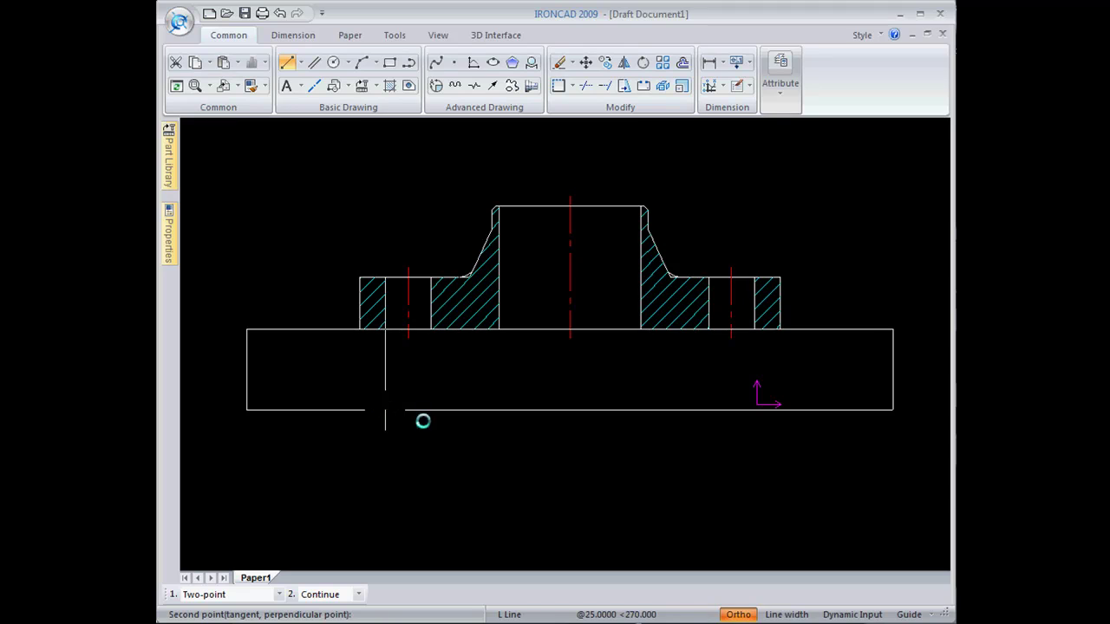
click(605, 63)
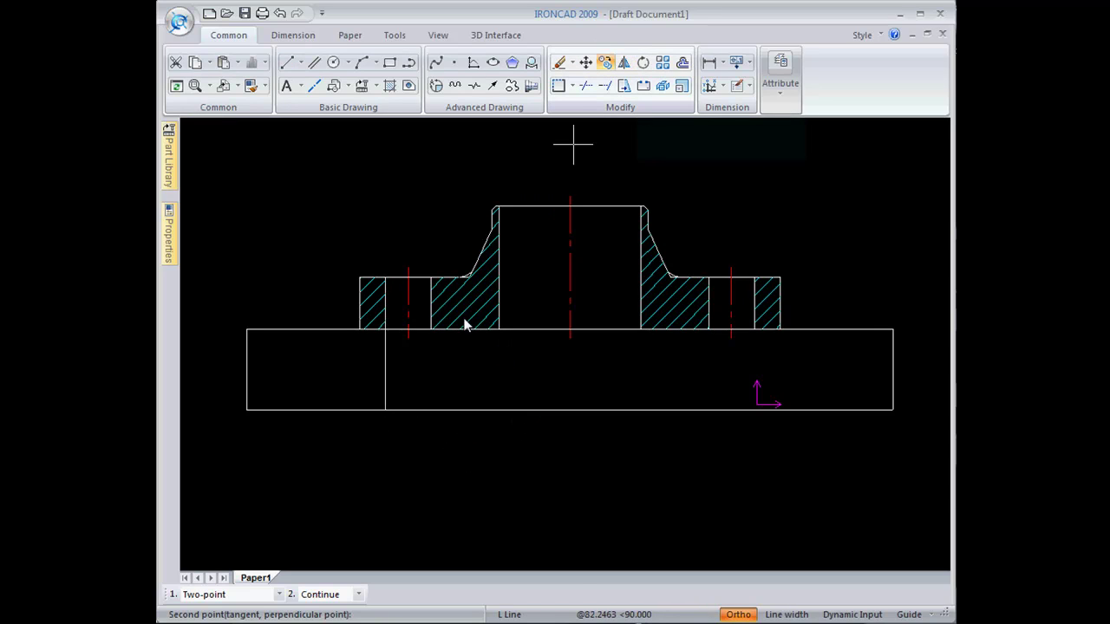
click(385, 351)
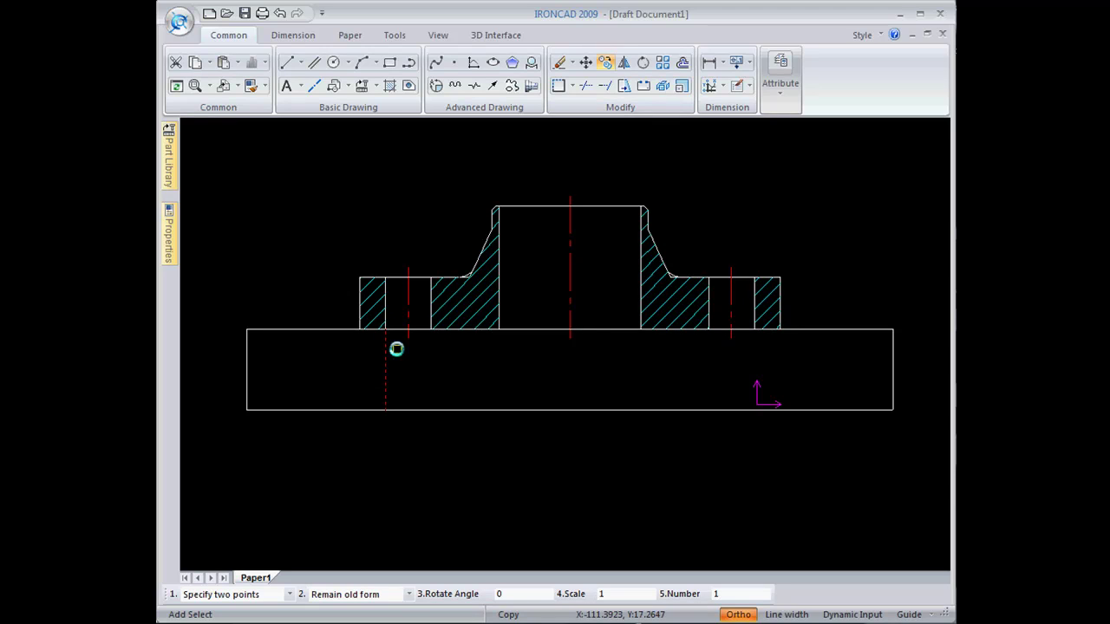
right_click(396, 349)
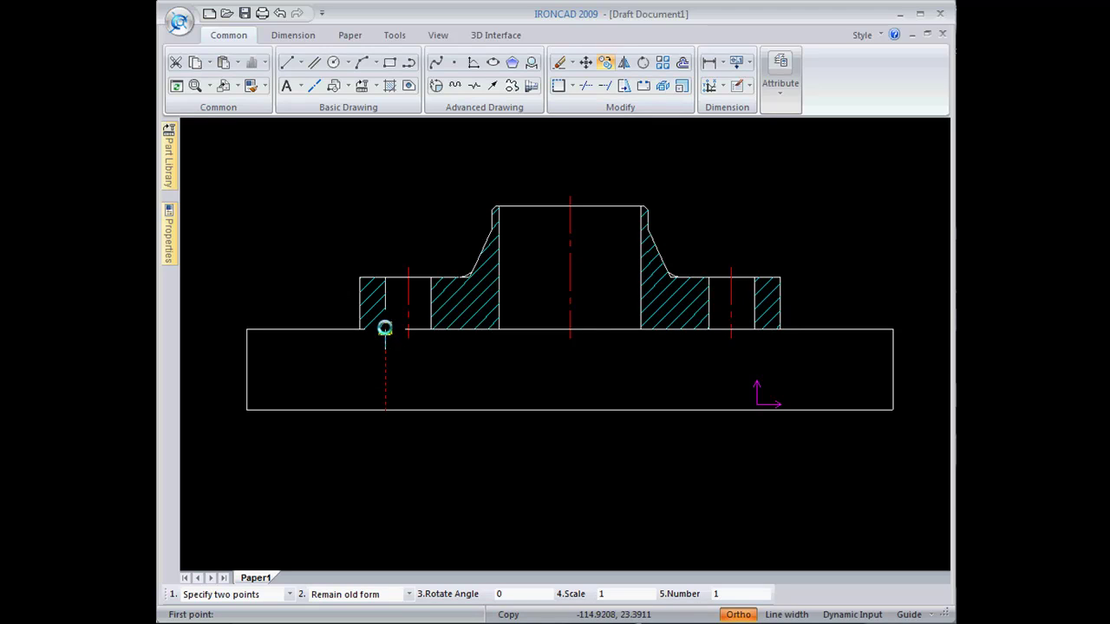
click(385, 328)
Place copies at the left hole's inner edge, both bore edges, and both right-hole edges
click(431, 328)
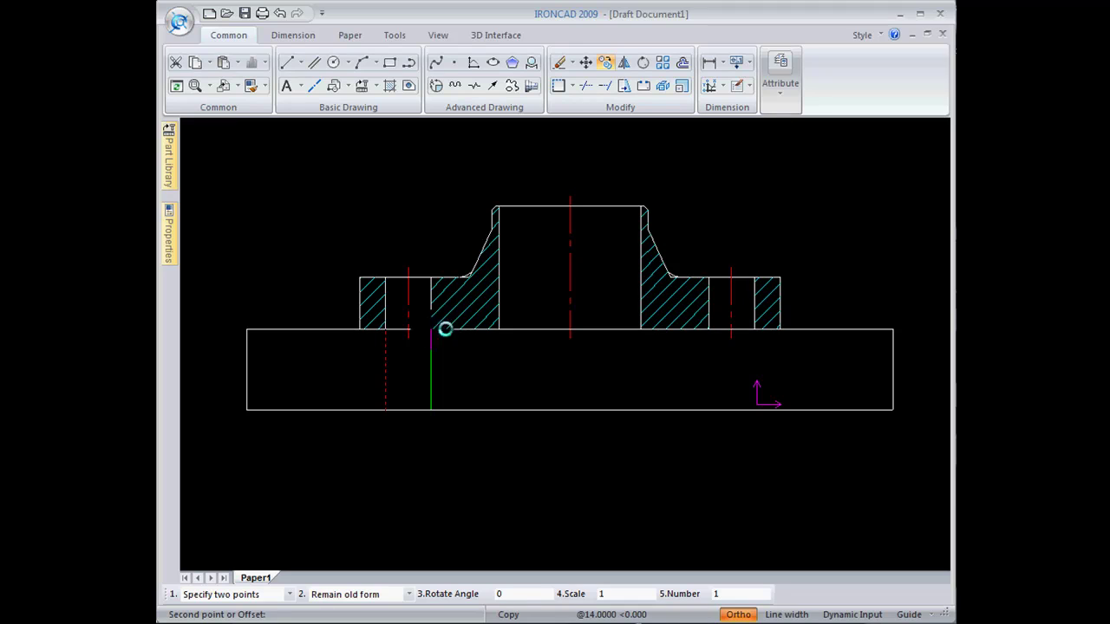
click(498, 328)
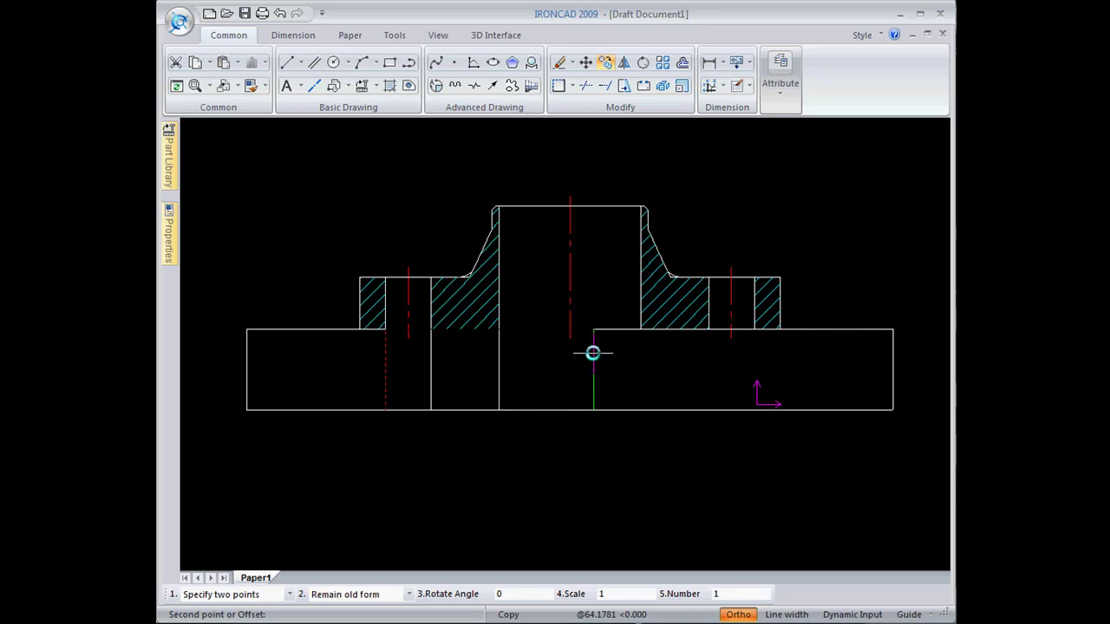
click(640, 329)
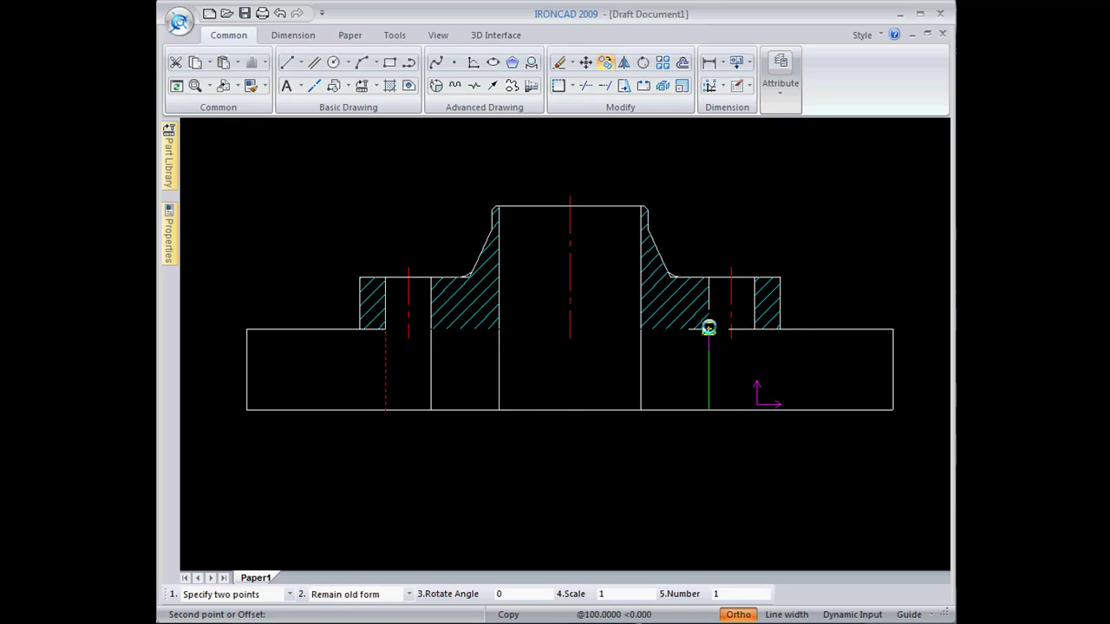
click(708, 328)
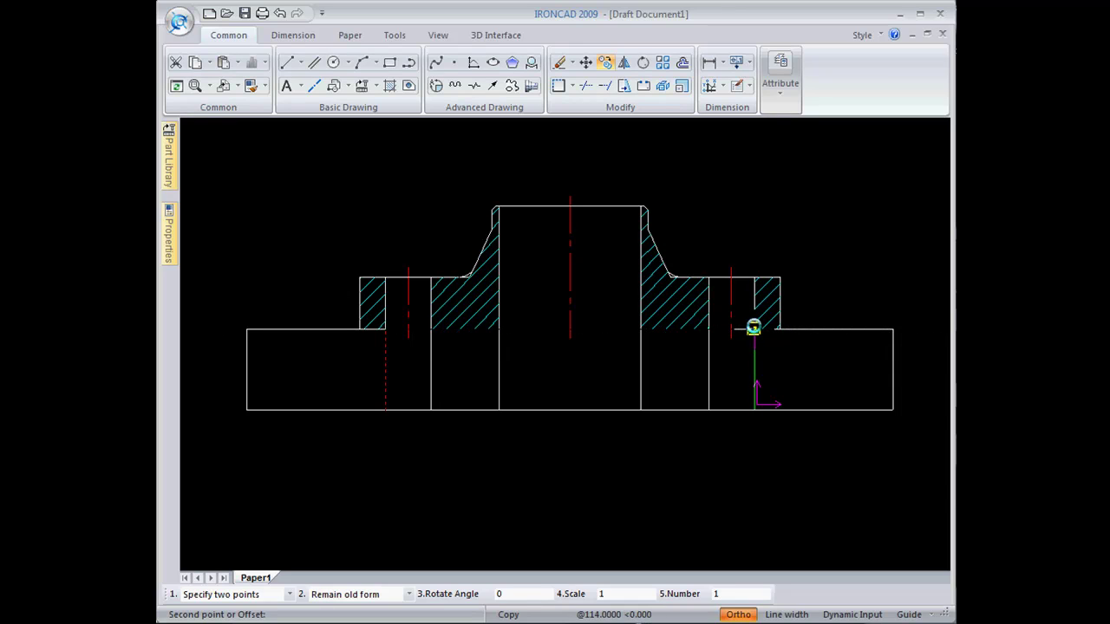
click(755, 328)
key(Escape)
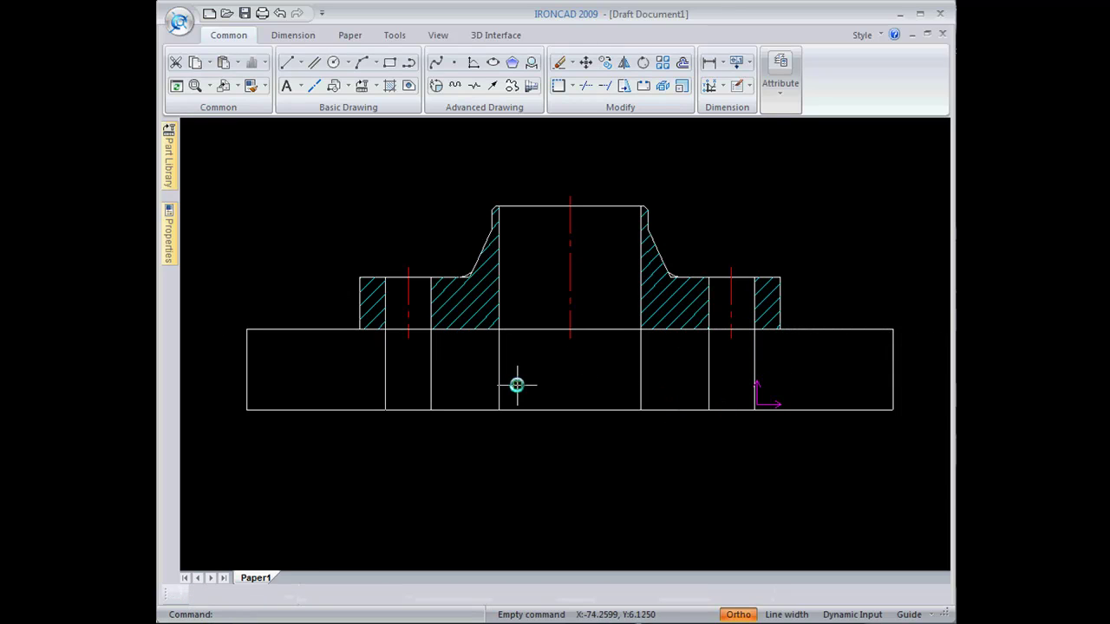
Hatch the four solid base regions, leaving the bore and bolt-hole gaps unfilled
click(391, 85)
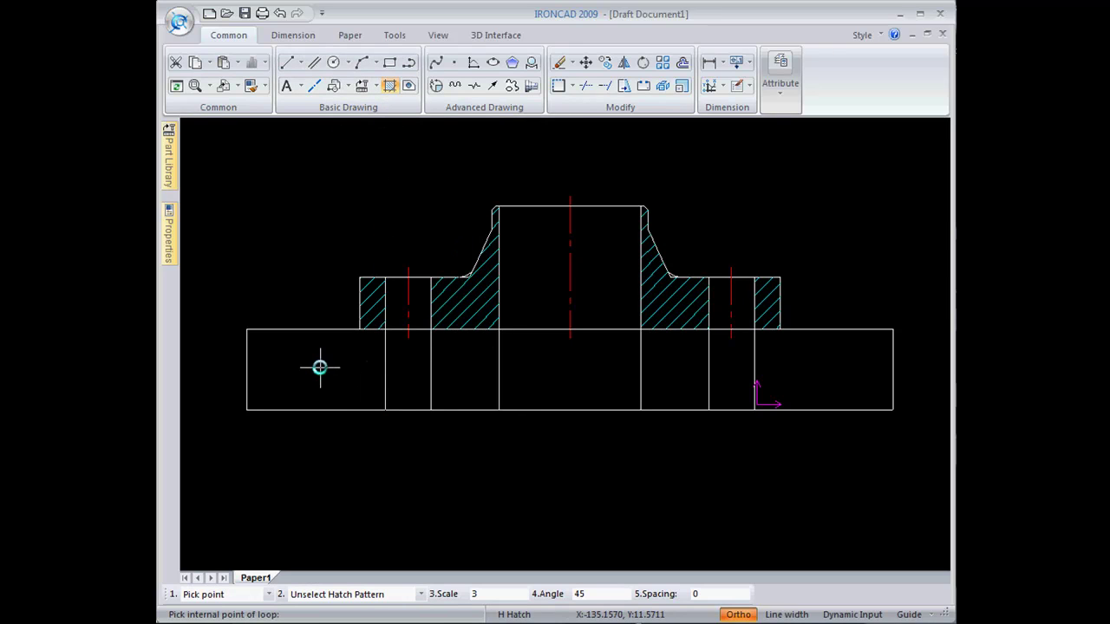
click(349, 377)
click(477, 372)
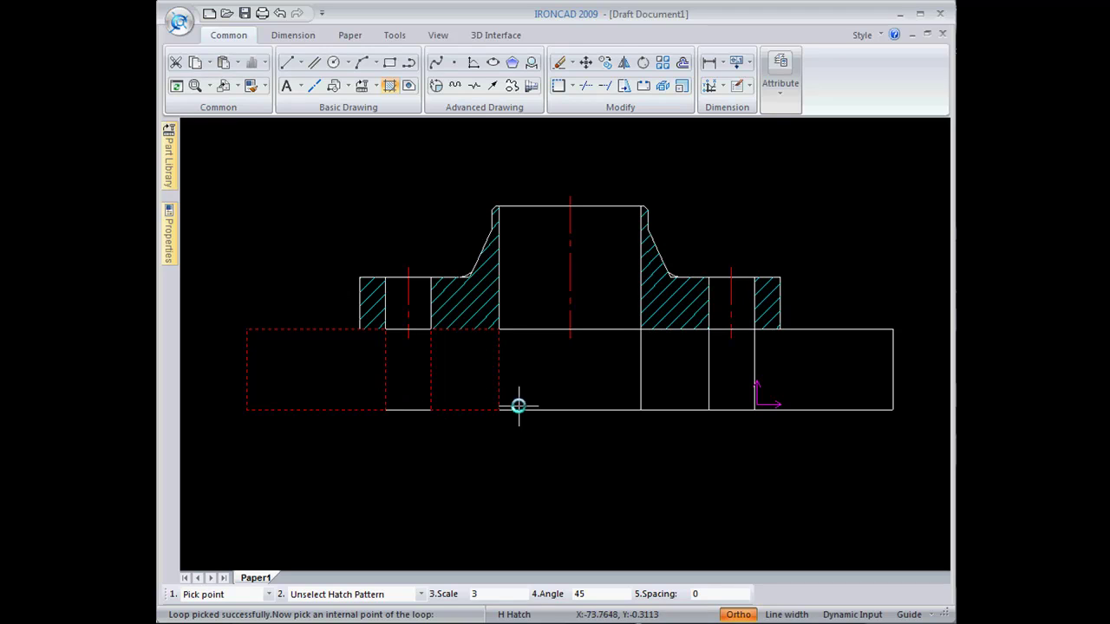
click(683, 367)
click(831, 377)
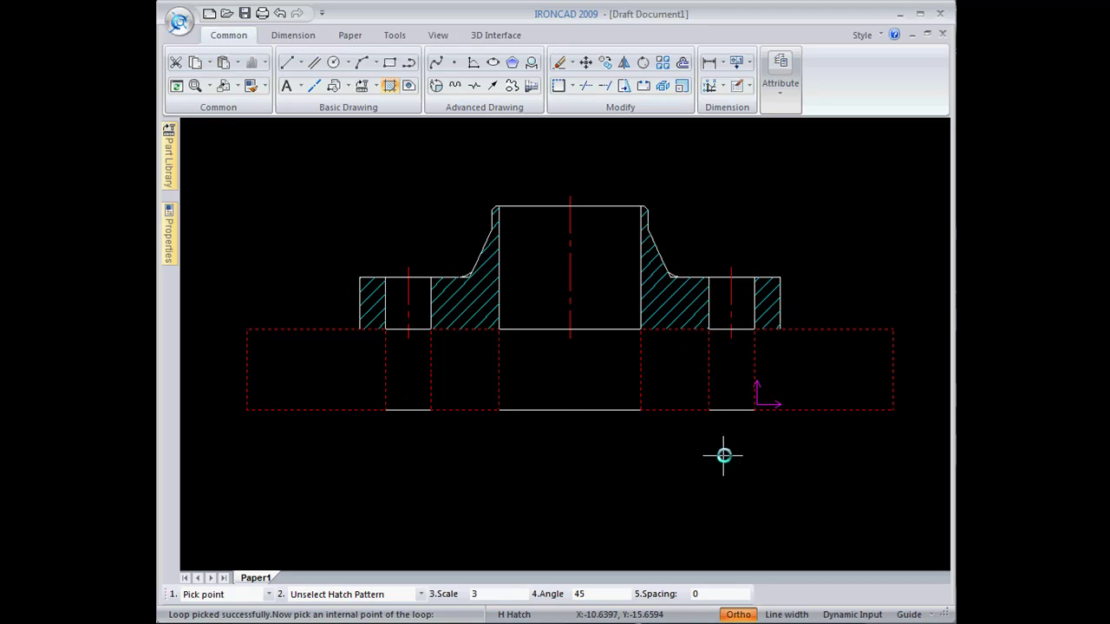
right_click(686, 454)
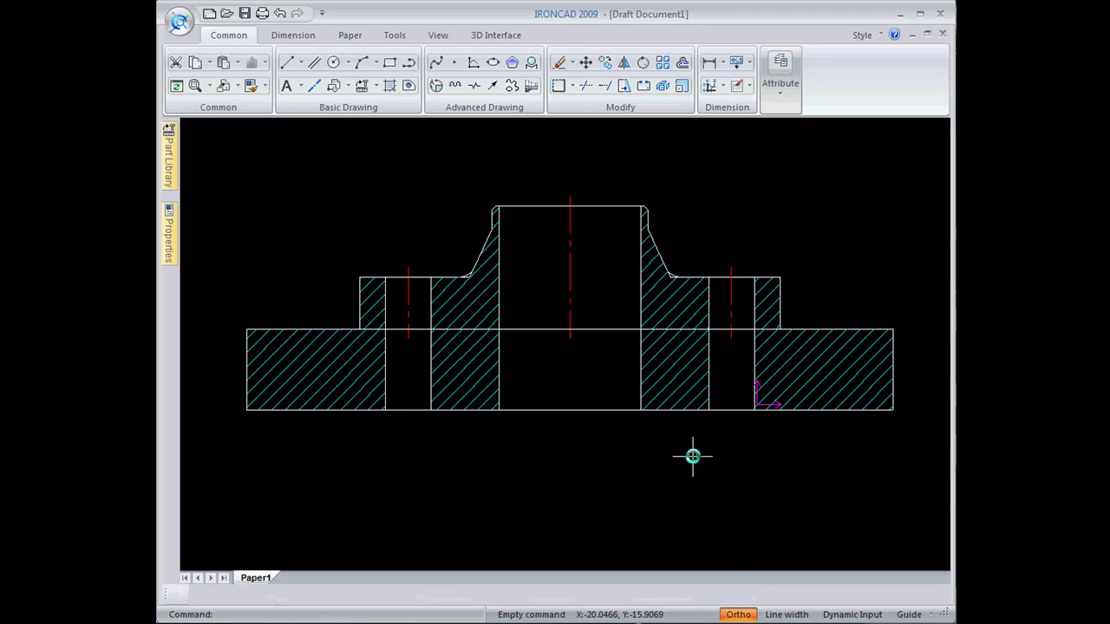
middle_drag(604, 473, 630, 476)
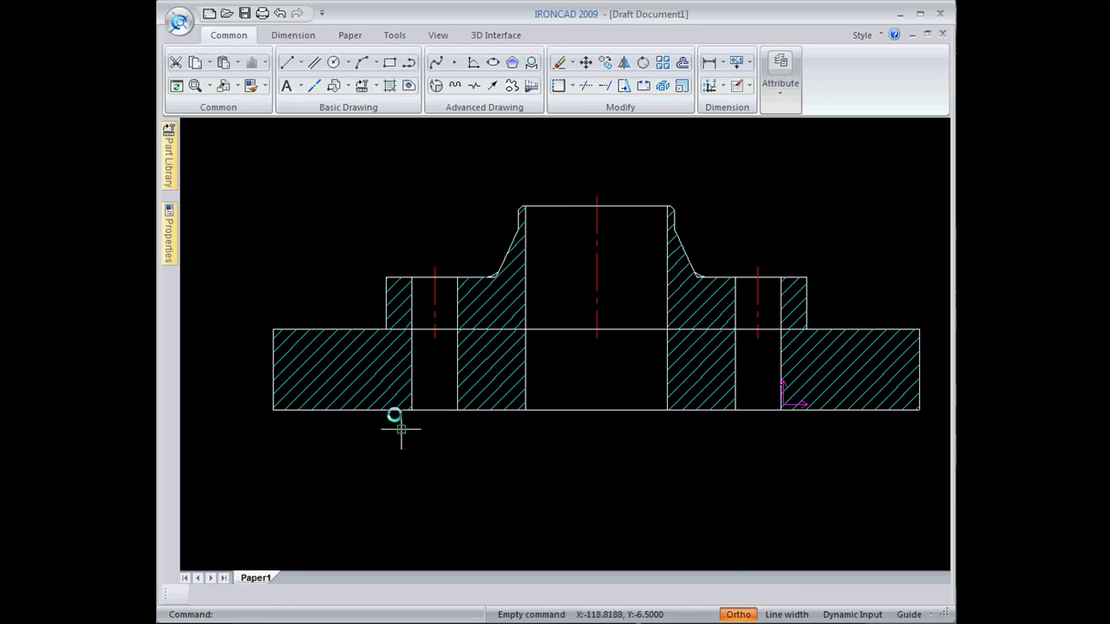
Set the base hatch's Rotate Angle property to 135 so it slants opposite the flange
click(389, 371)
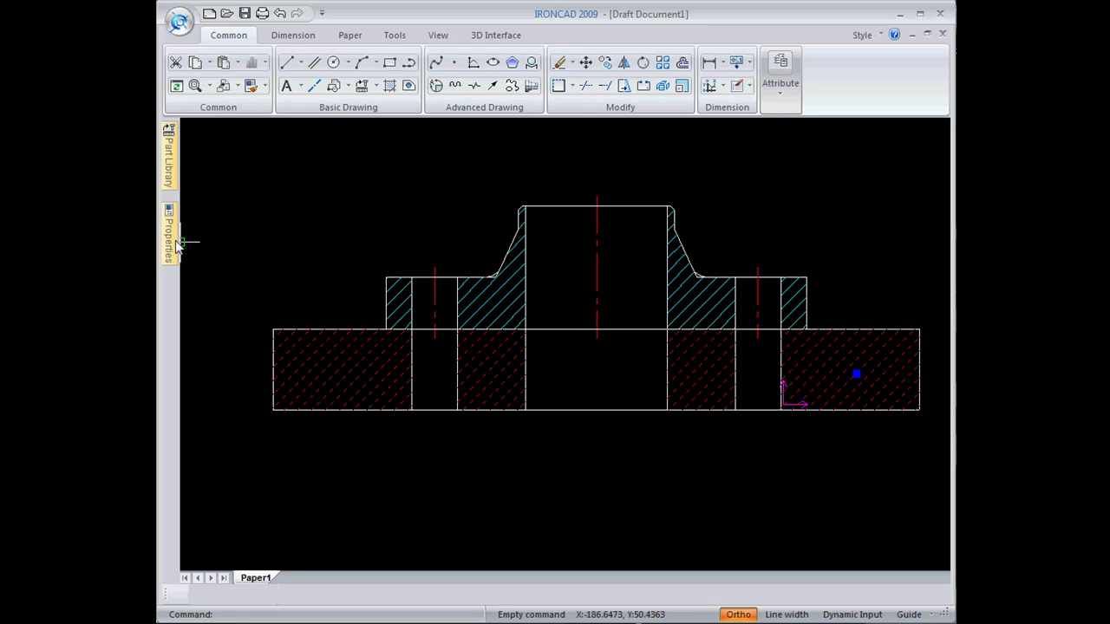
mouse_move(171, 246)
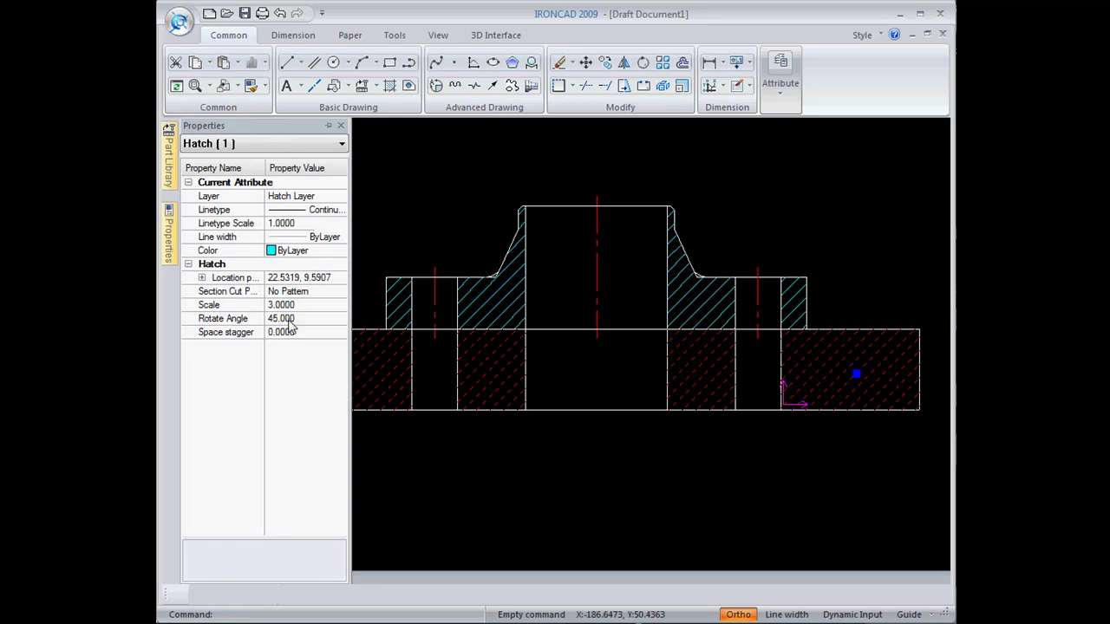
click(292, 322)
click(270, 318)
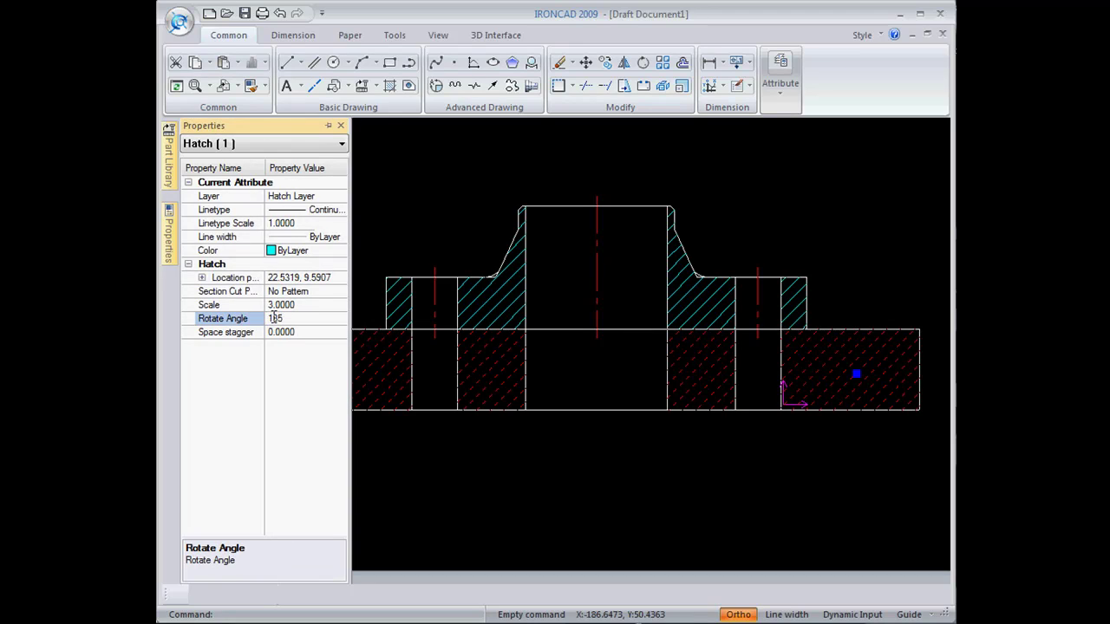
text(135)
click(272, 319)
click(528, 505)
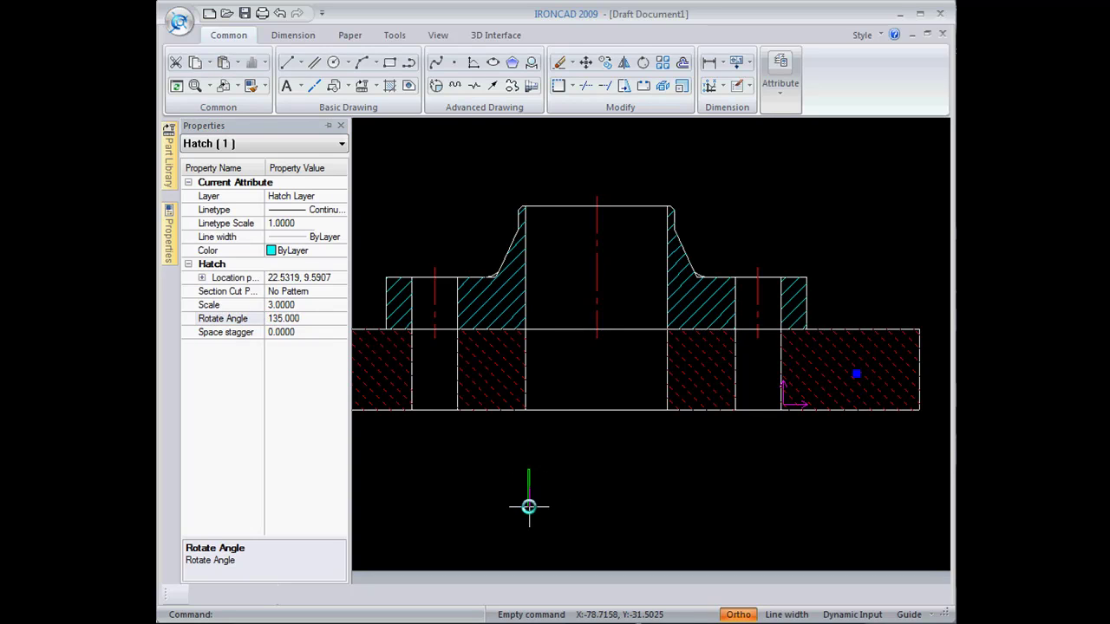
click(480, 506)
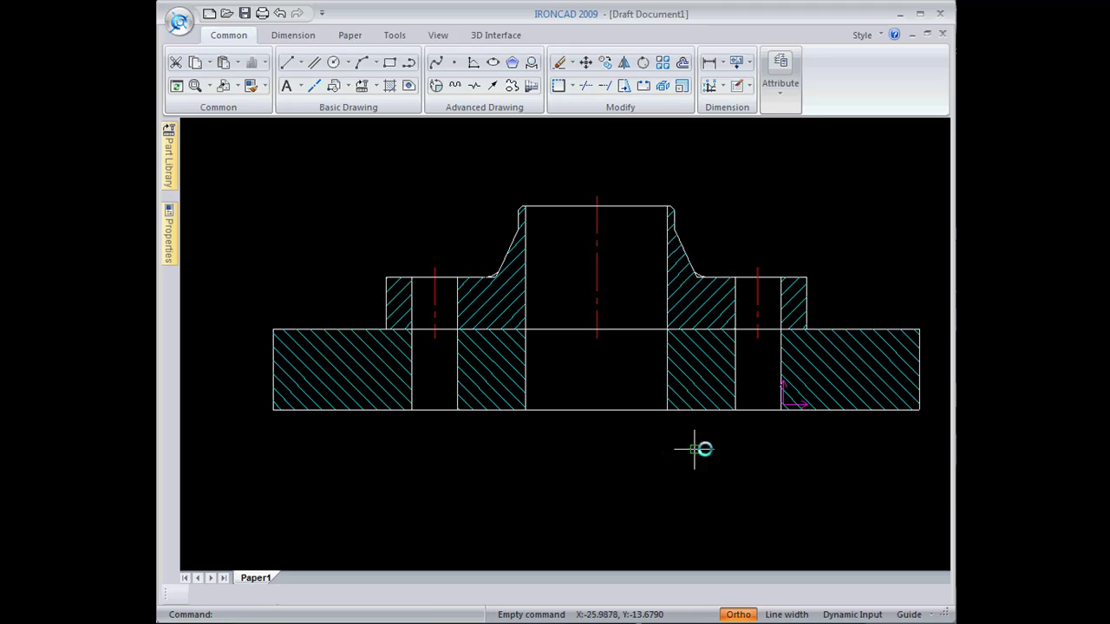
scroll(670, 456, up, 1)
scroll(670, 457, down, 1)
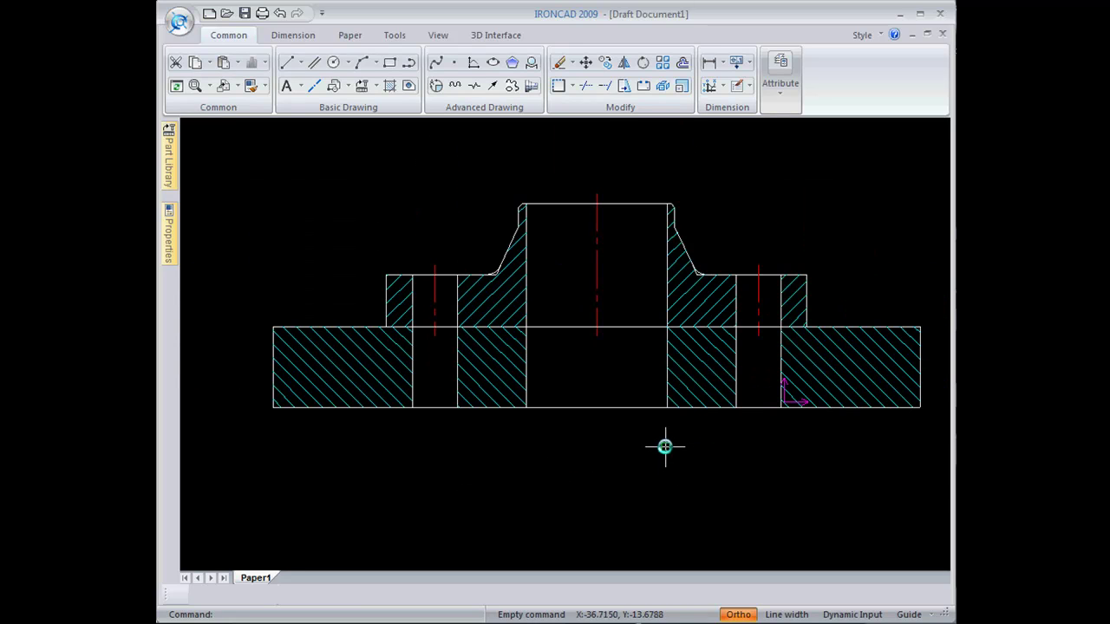
middle_drag(626, 414, 646, 445)
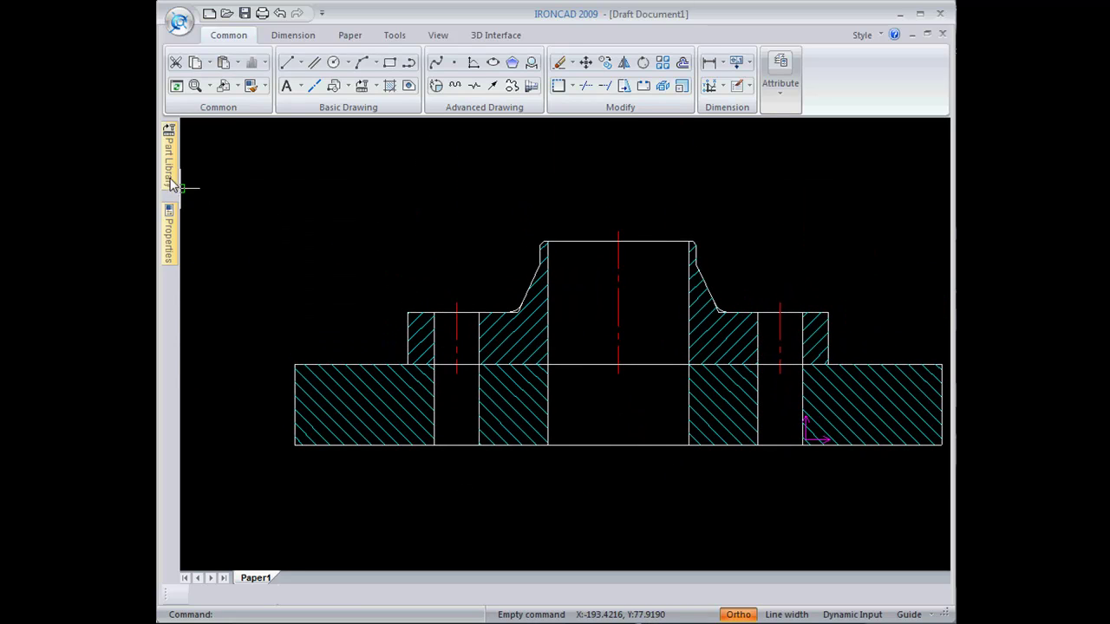
Bring the GB/T 27 hexagon fit bolt from SCREW AND PLAIN WASHER ASSEMBLIES, keeping only its side view
mouse_move(172, 177)
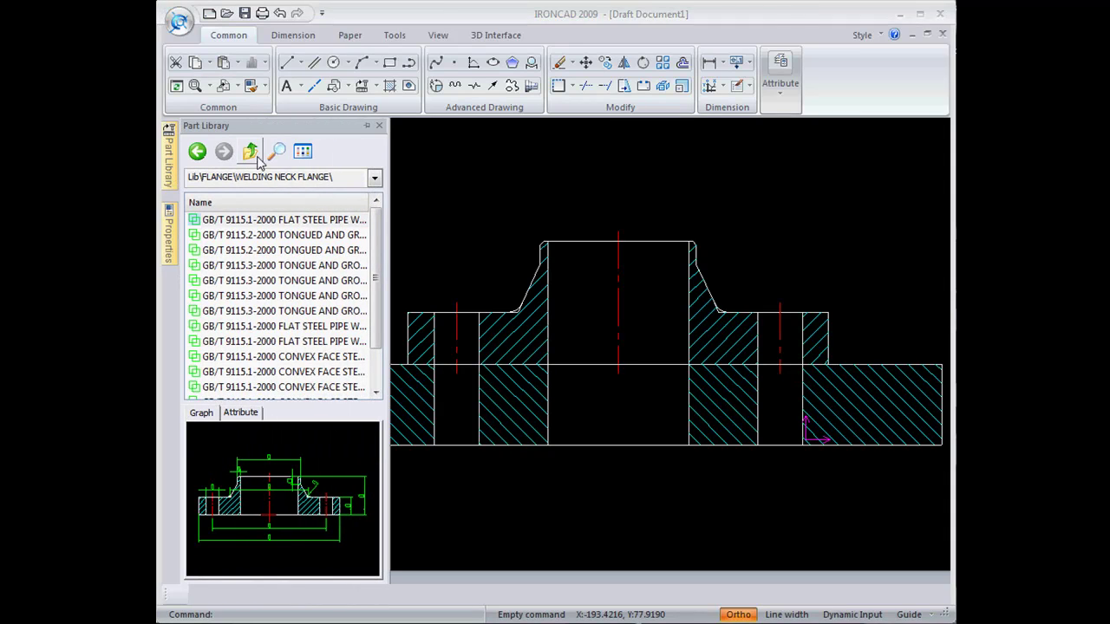
click(250, 153)
click(250, 152)
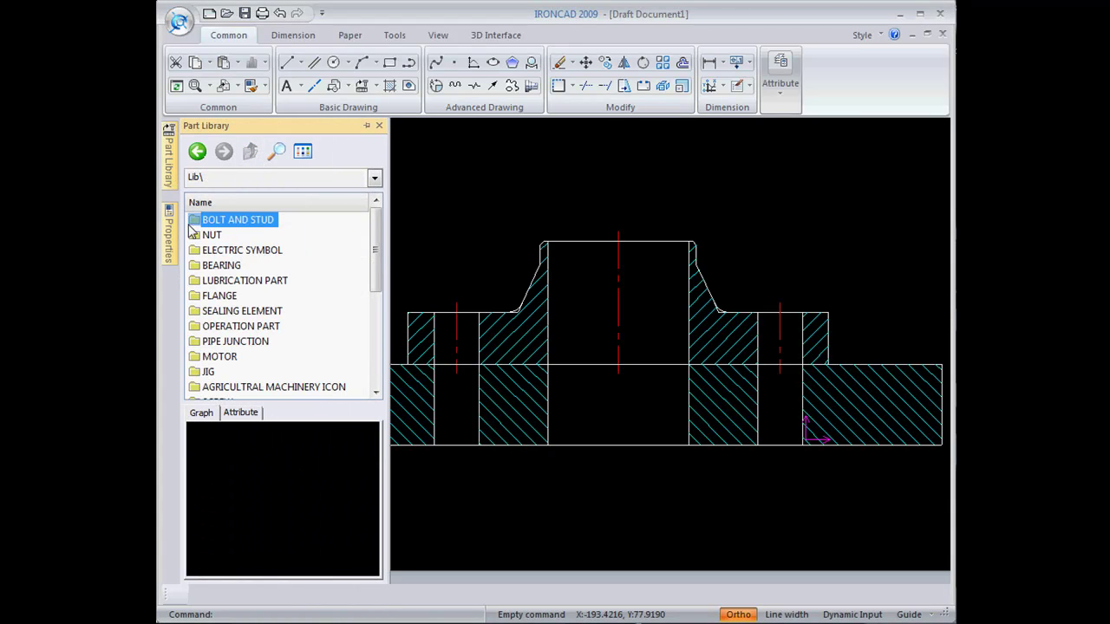
double_click(191, 224)
double_click(197, 222)
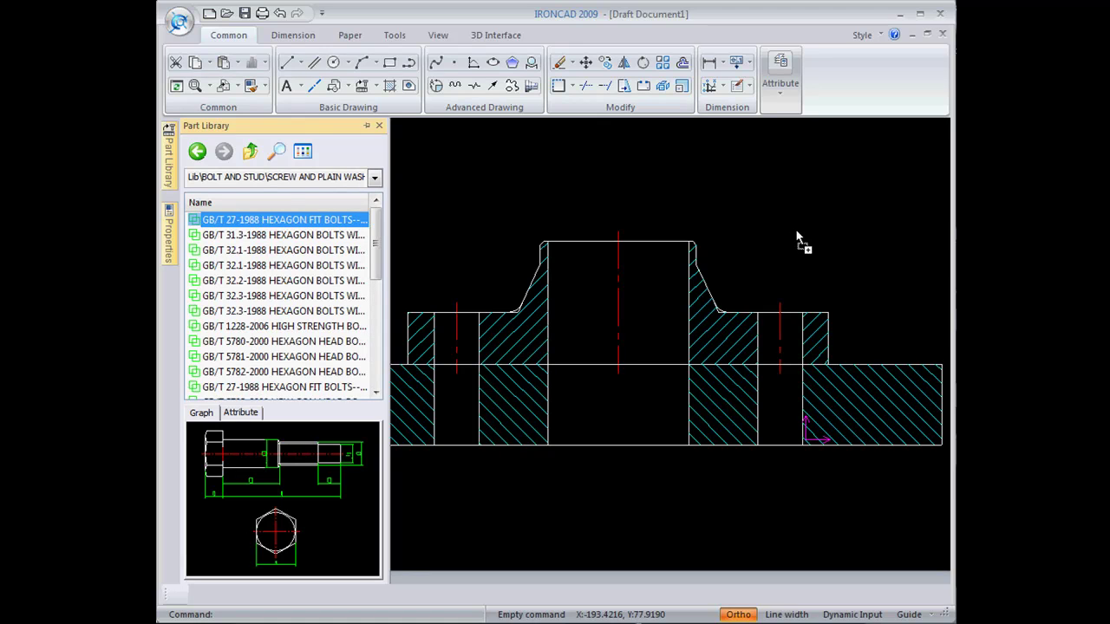
drag(797, 238, 799, 240)
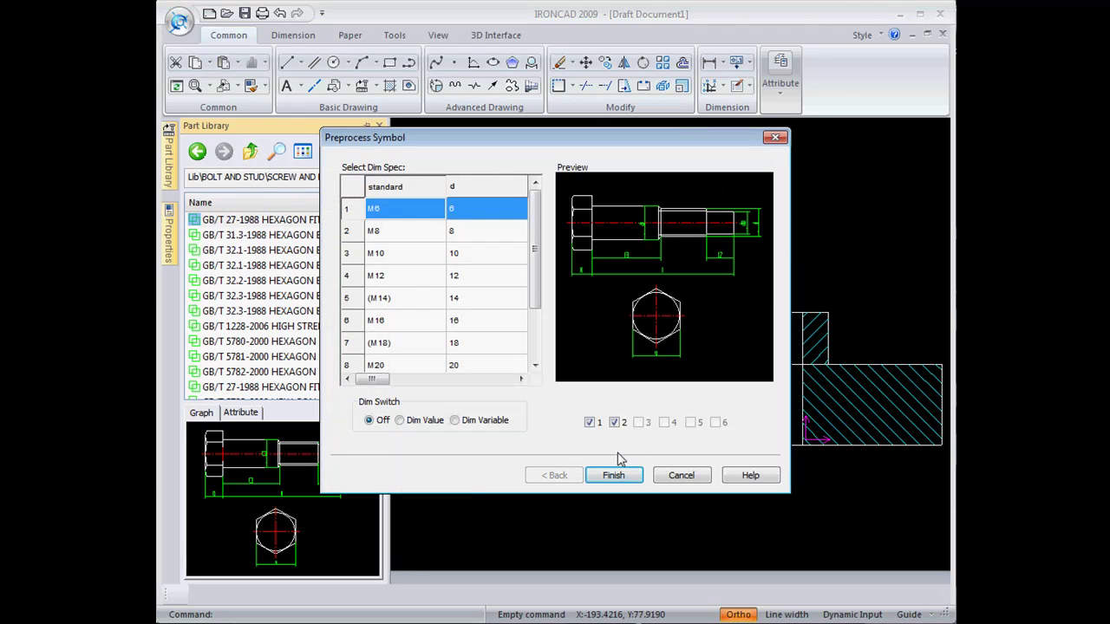
click(615, 423)
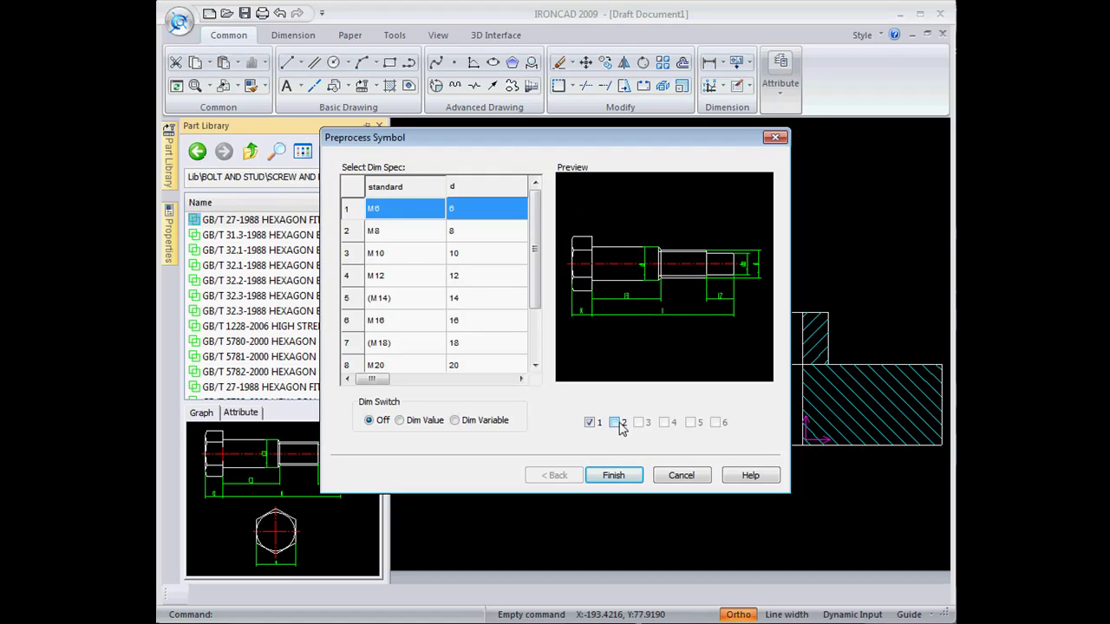
Set the bolt to size M14 with length 60 and accept
click(351, 299)
click(521, 379)
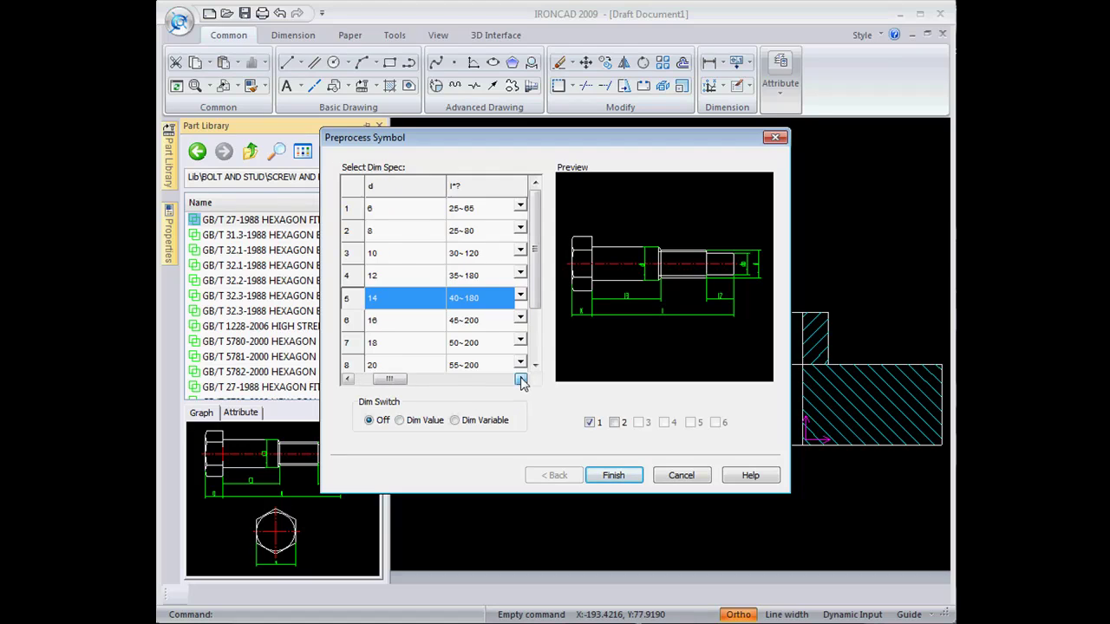
click(520, 297)
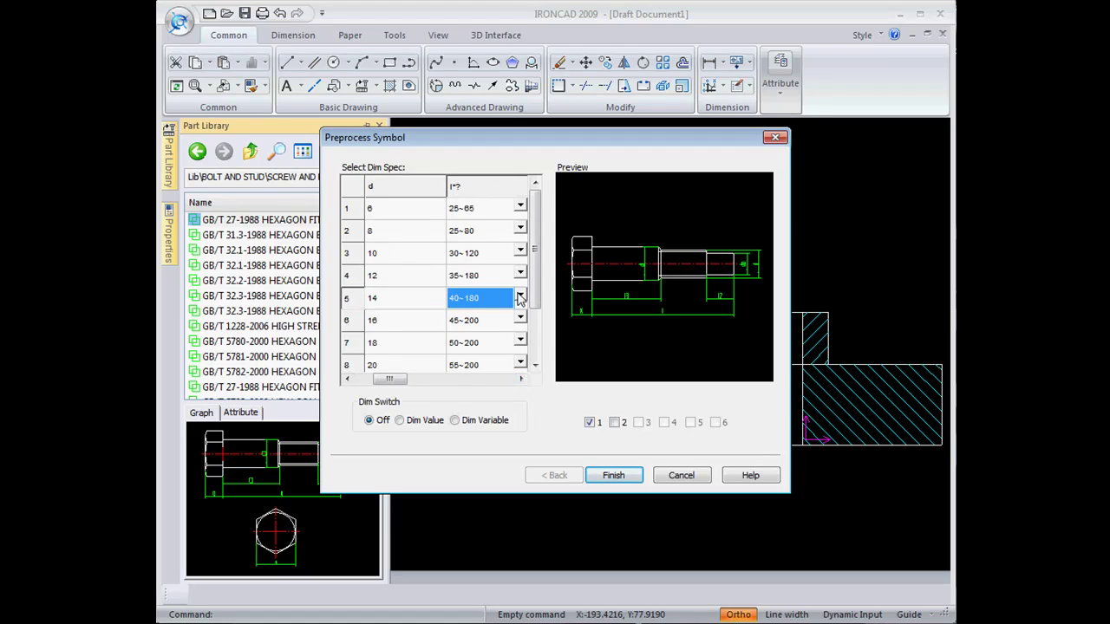
click(520, 297)
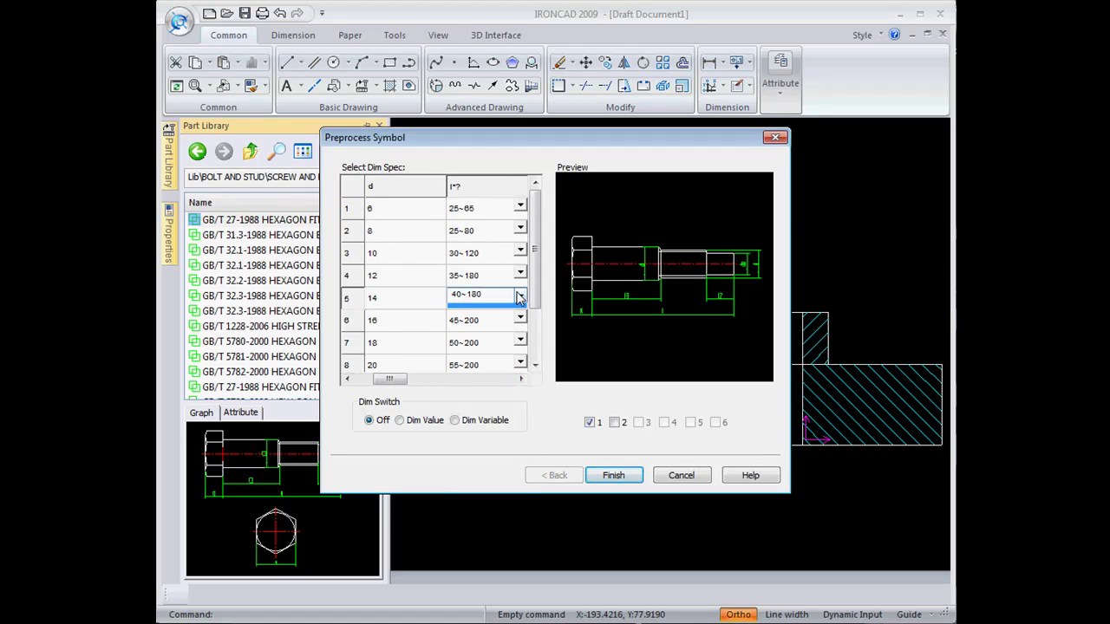
click(464, 351)
click(613, 476)
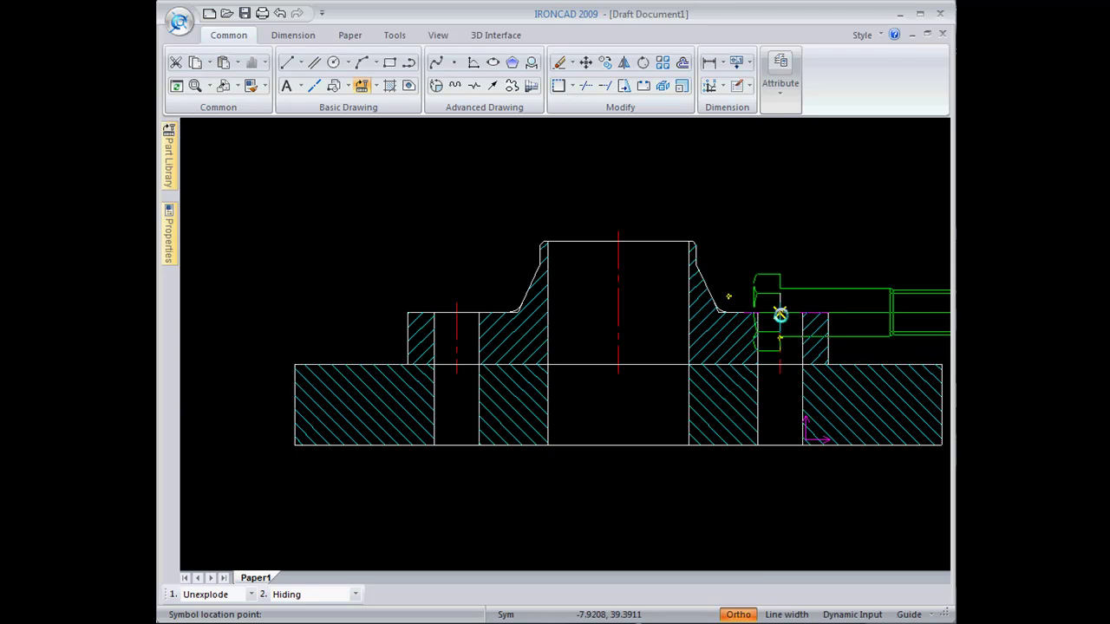
Stand M14 bolts vertically in the right and left flange bolt holes
click(780, 315)
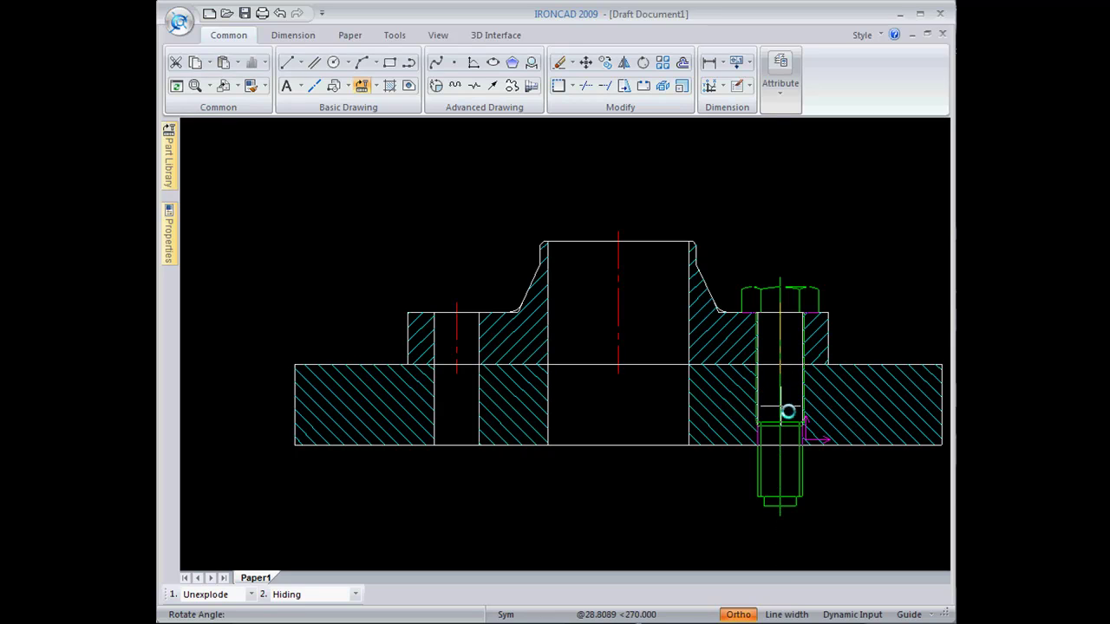
click(787, 412)
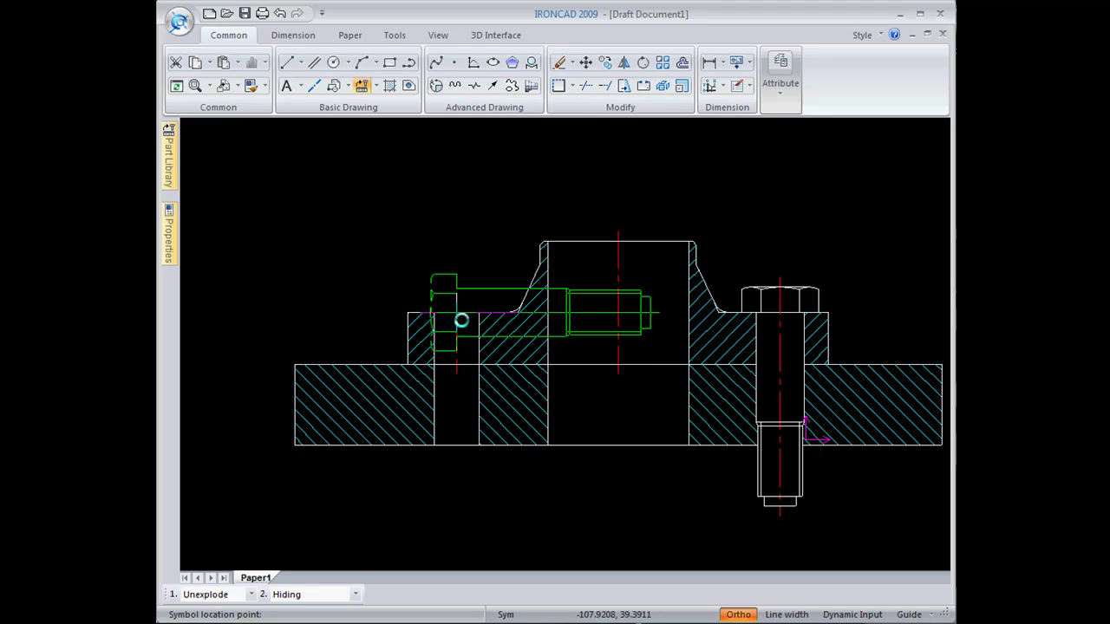
click(460, 319)
click(483, 405)
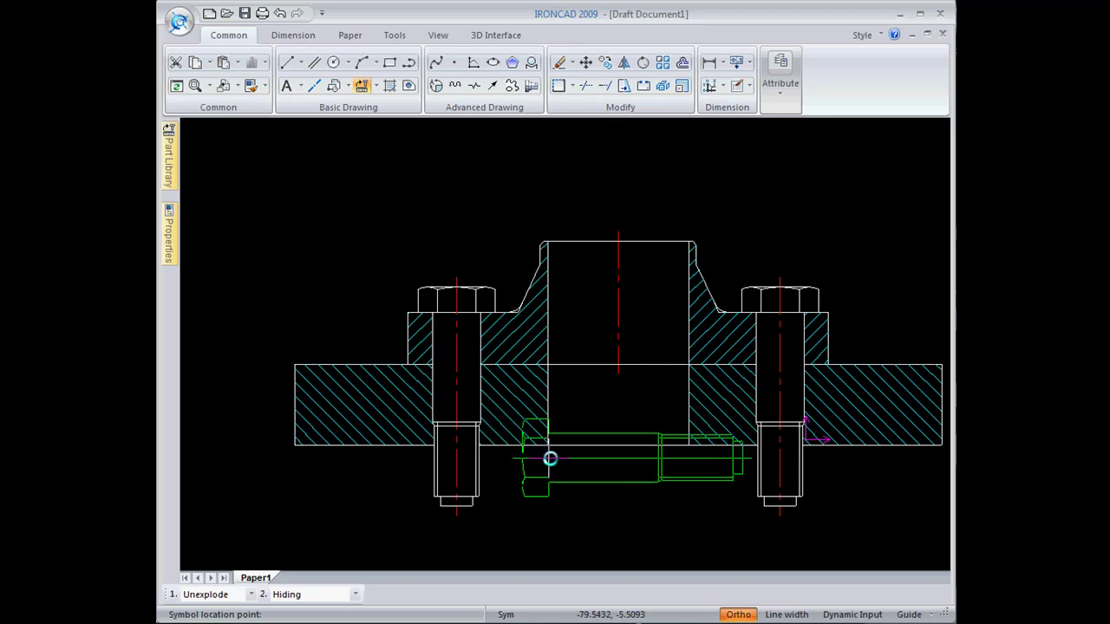
key(Escape)
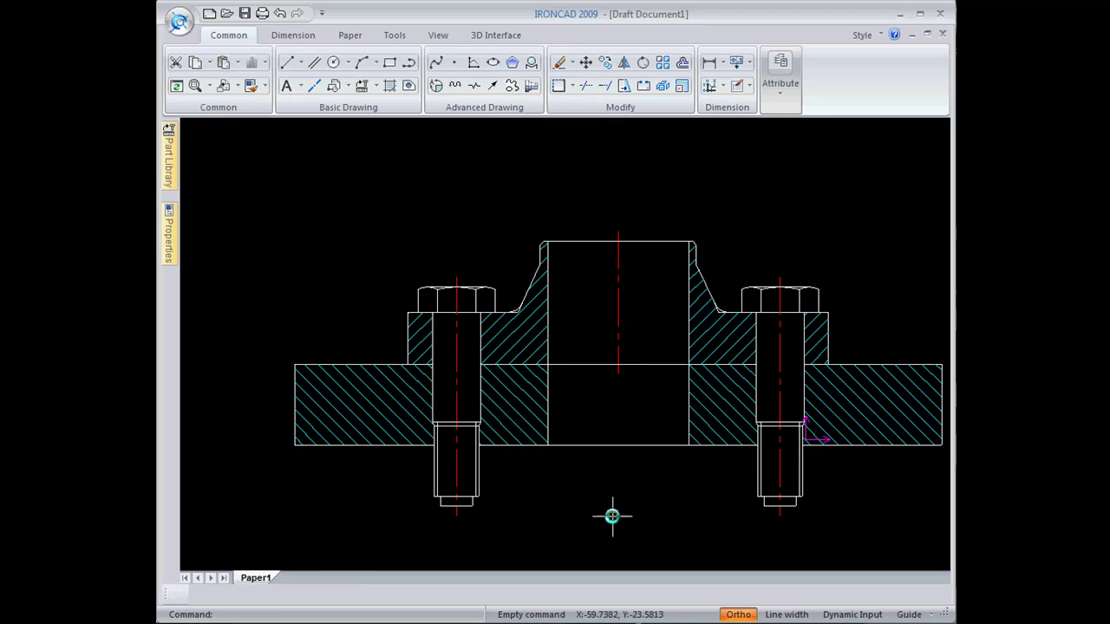
Browse the Part Library to NUT > HEX NUT and drag the GB/T 41-2000 nut into the drawing
middle_drag(673, 504, 696, 498)
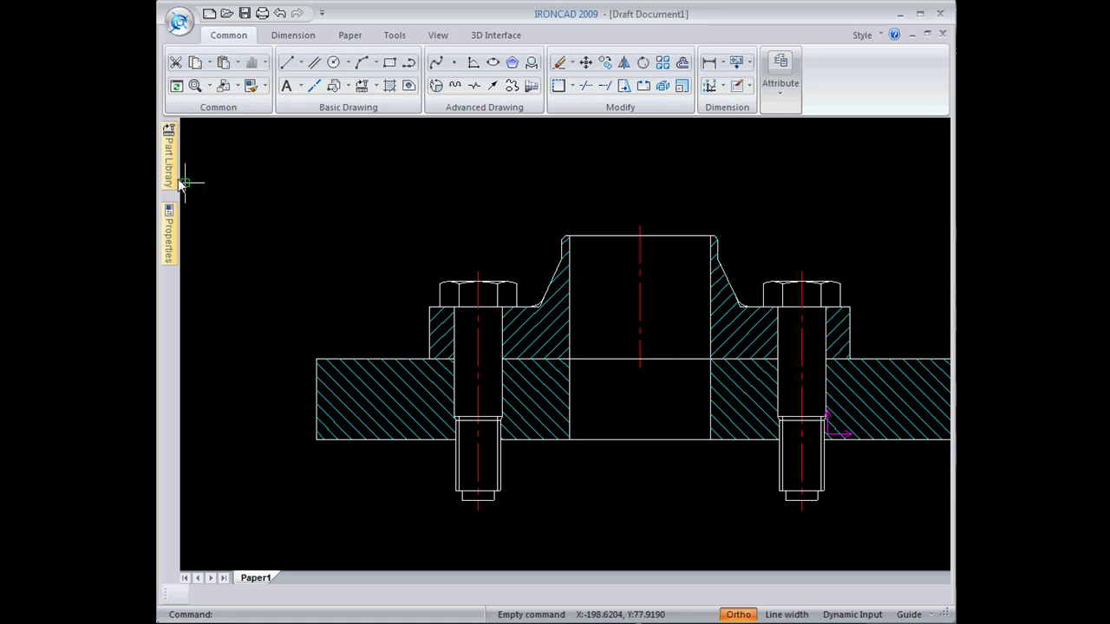
mouse_move(172, 169)
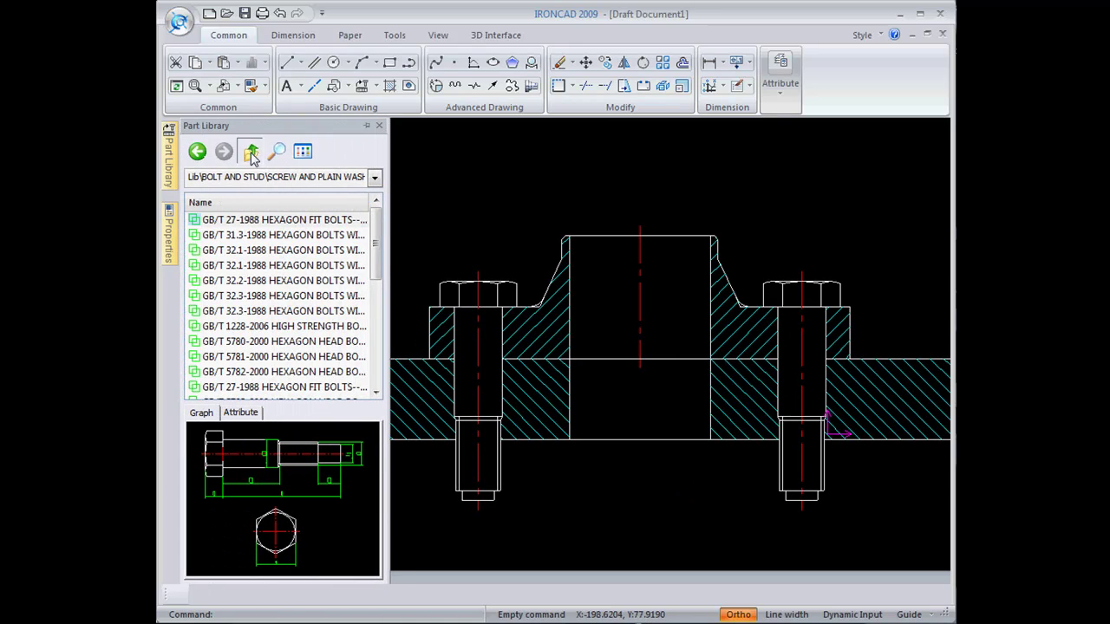
click(249, 151)
click(249, 151)
click(188, 235)
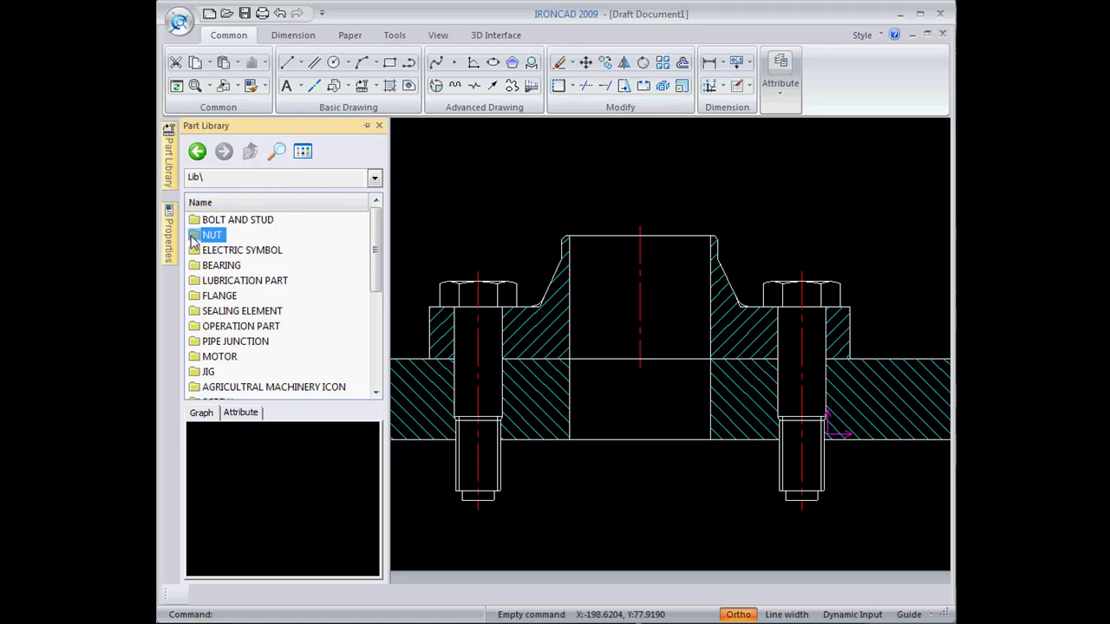
double_click(192, 236)
double_click(193, 222)
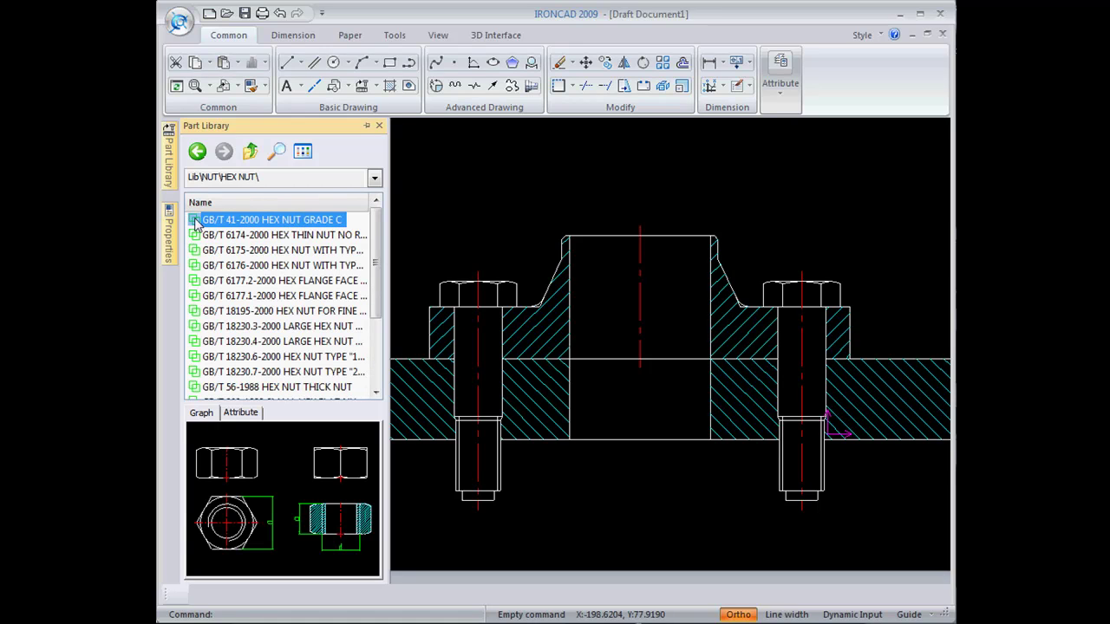
drag(800, 240, 801, 240)
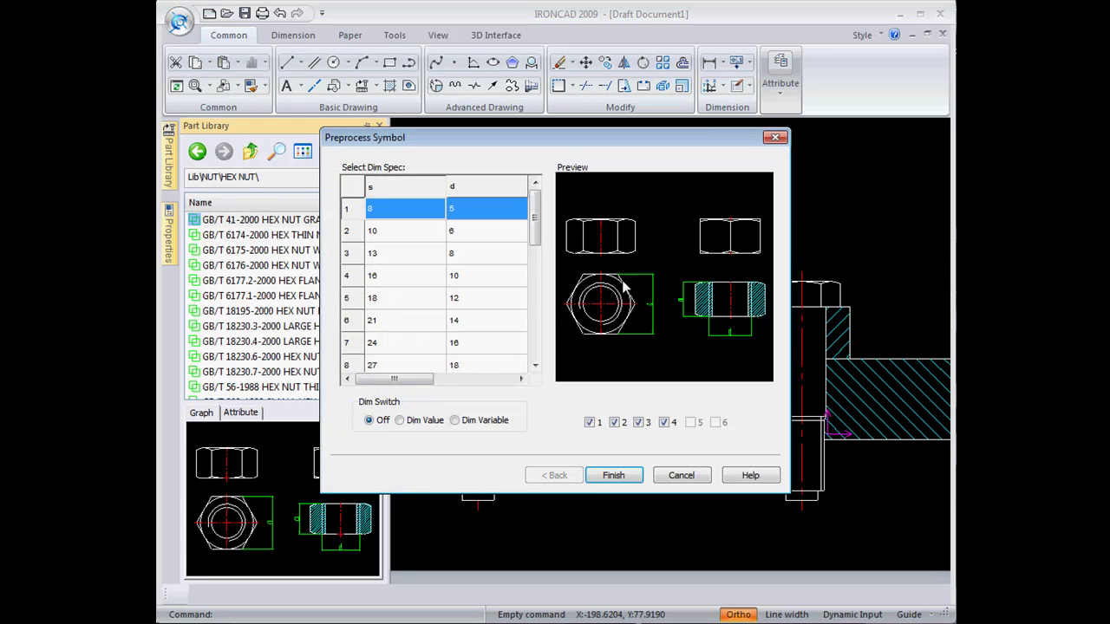
Choose the d=14 nut, drop views 2, 3 and 4, and finish
click(488, 323)
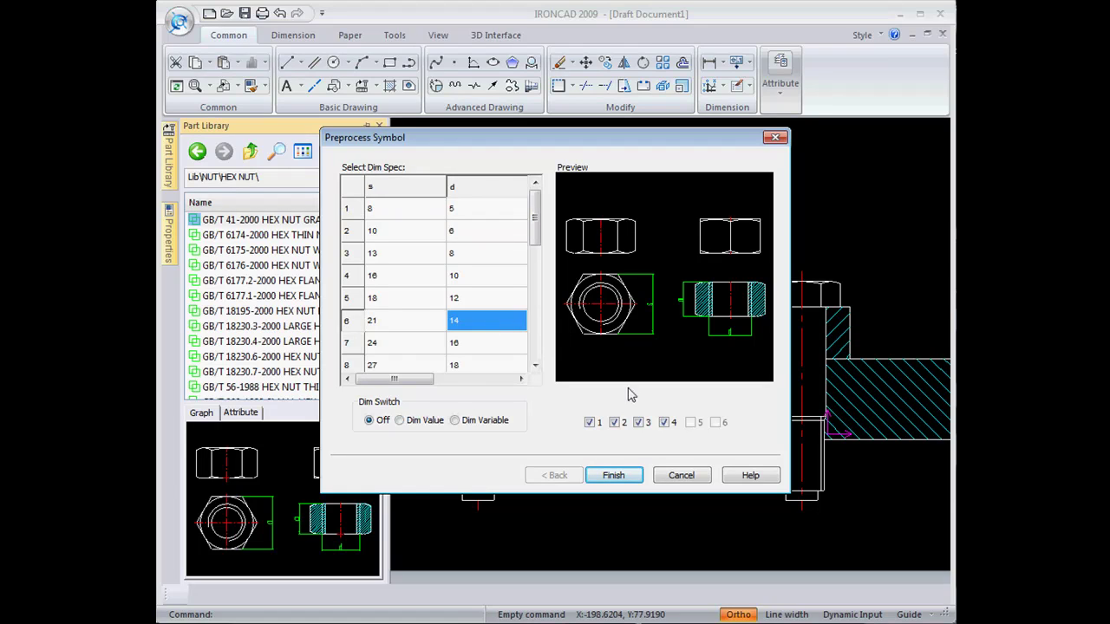
click(618, 424)
click(640, 425)
click(665, 424)
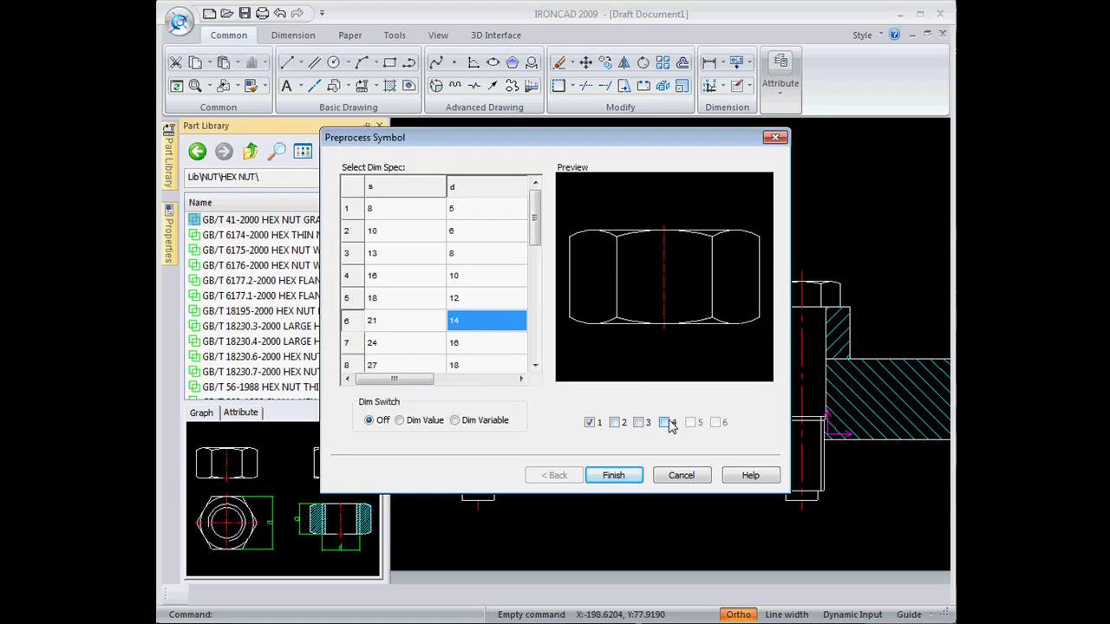
click(613, 476)
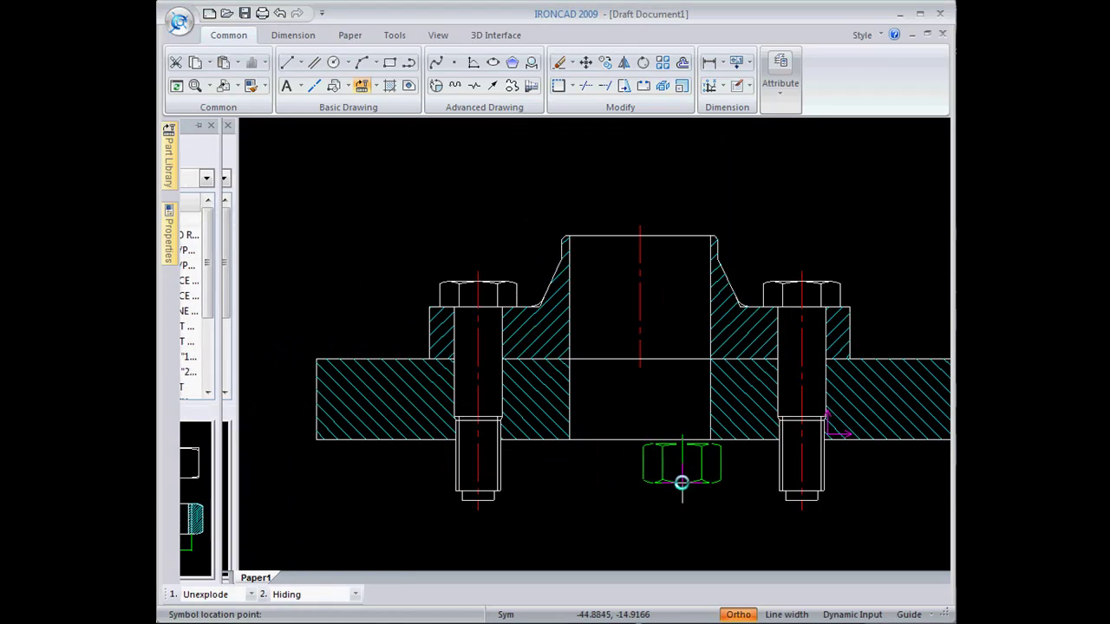
Fit a hex nut on the first bolt's lower threaded end, just below the base plate
scroll(844, 460, up, 4)
middle_drag(822, 459, 677, 390)
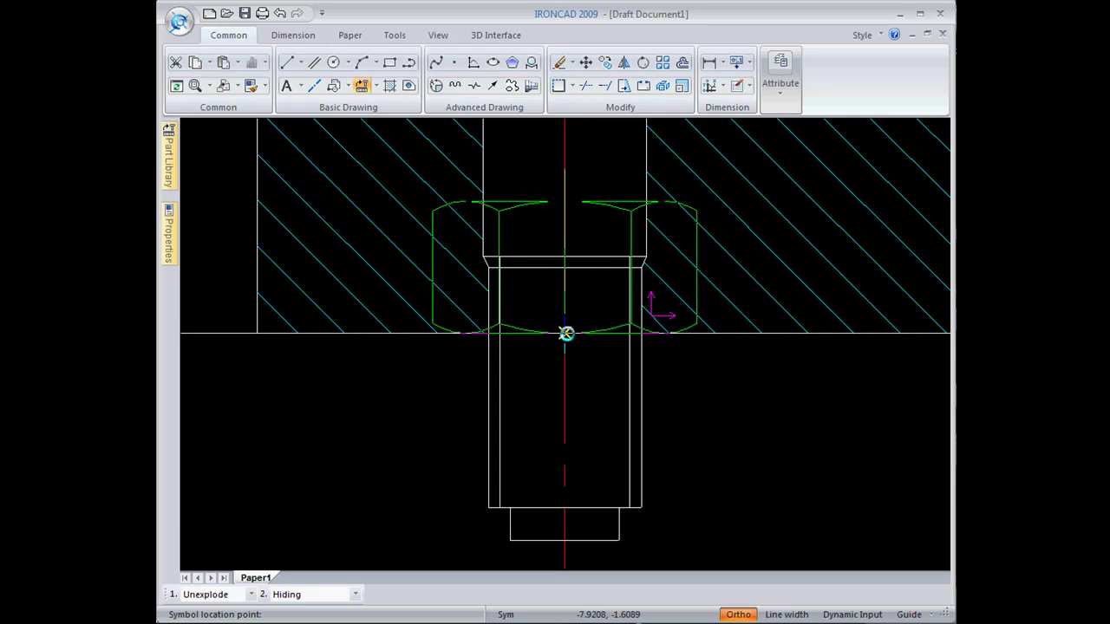
click(567, 333)
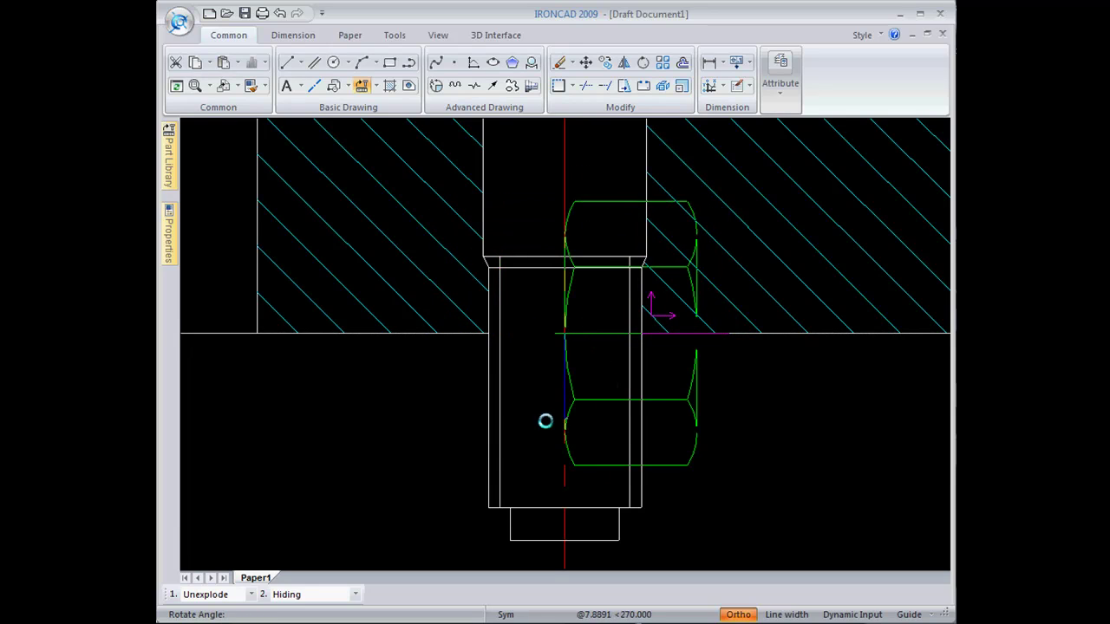
click(422, 330)
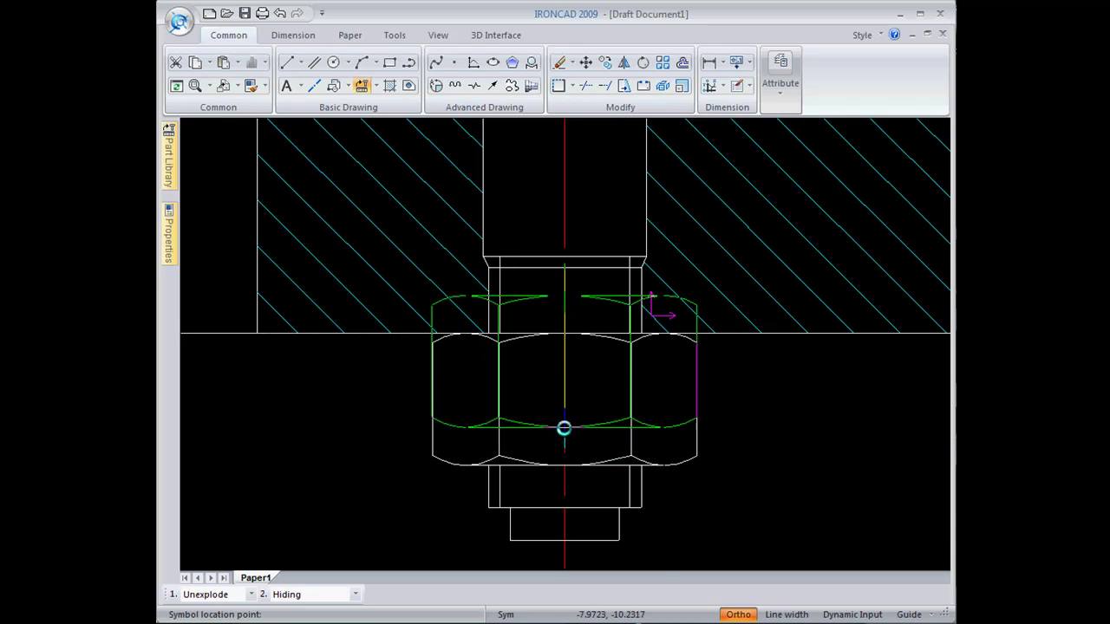
Fit the second hex nut beneath the plate on the other bolt, then view the whole flange
scroll(421, 445, down, 2)
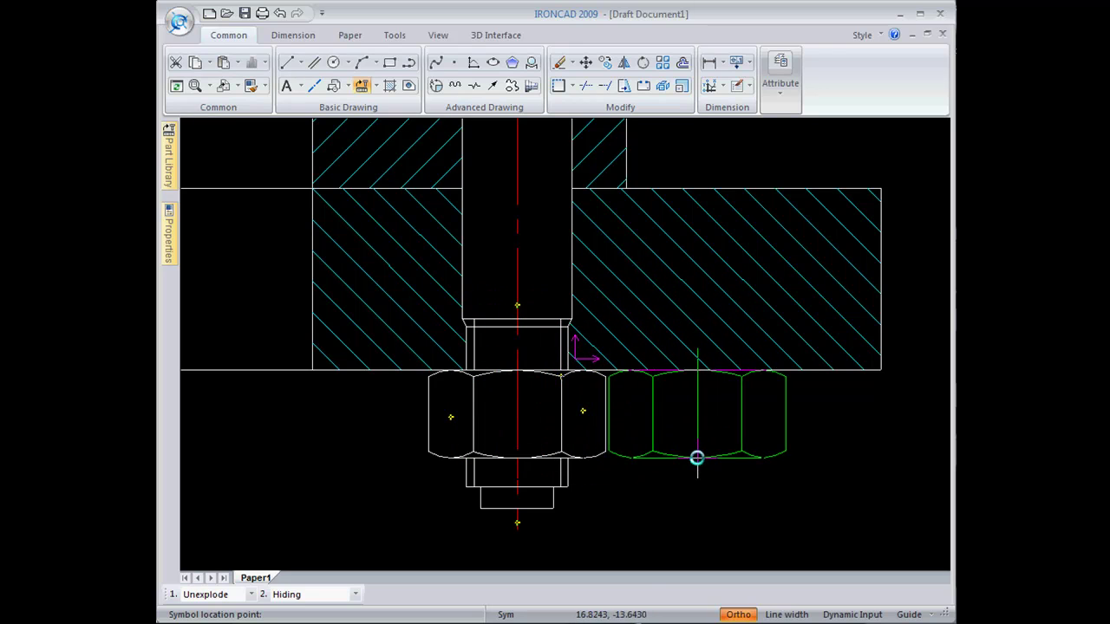
mouse_move(366, 489)
middle_down()
mouse_move(411, 485)
mouse_move(423, 411)
mouse_move(464, 433)
mouse_move(565, 456)
mouse_move(806, 464)
middle_up()
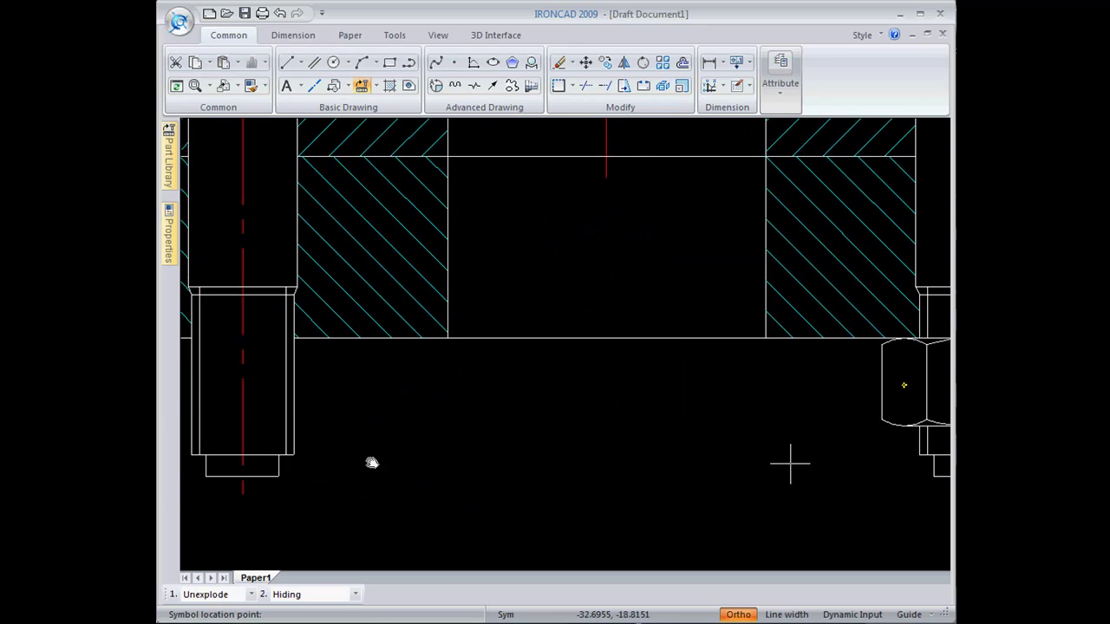
middle_drag(369, 460, 611, 476)
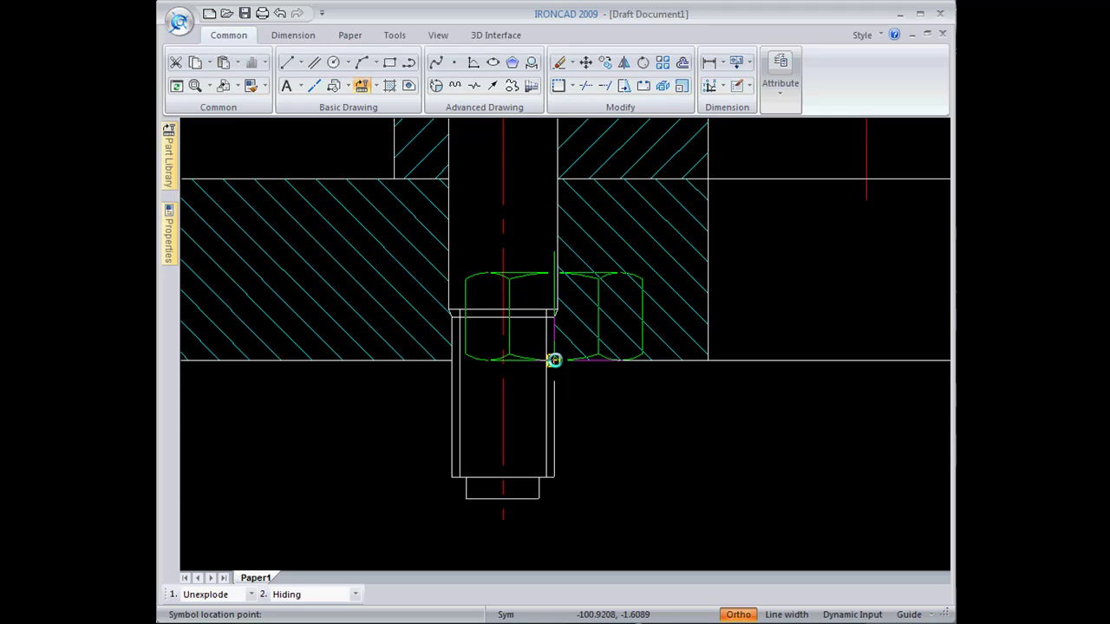
click(504, 362)
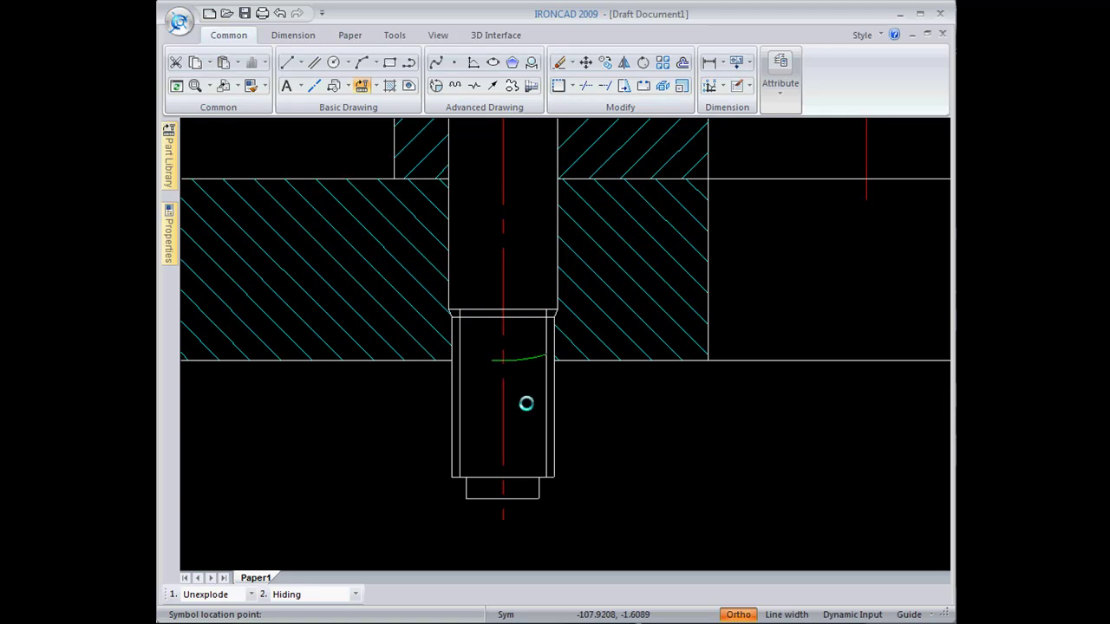
click(450, 466)
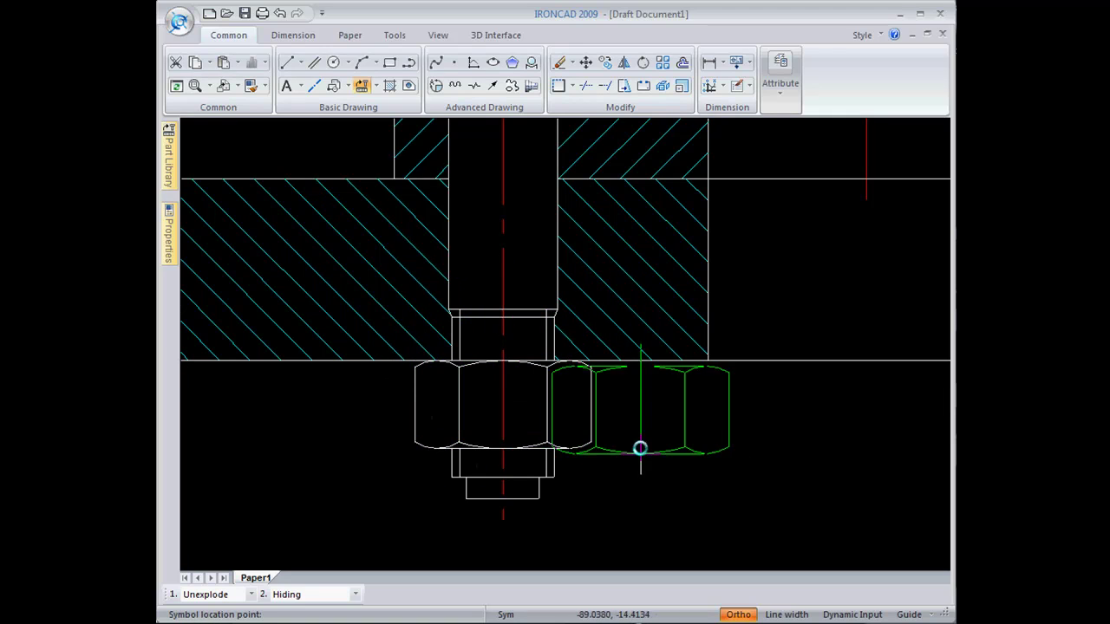
key(Escape)
scroll(762, 475, down, 3)
middle_drag(750, 473, 584, 436)
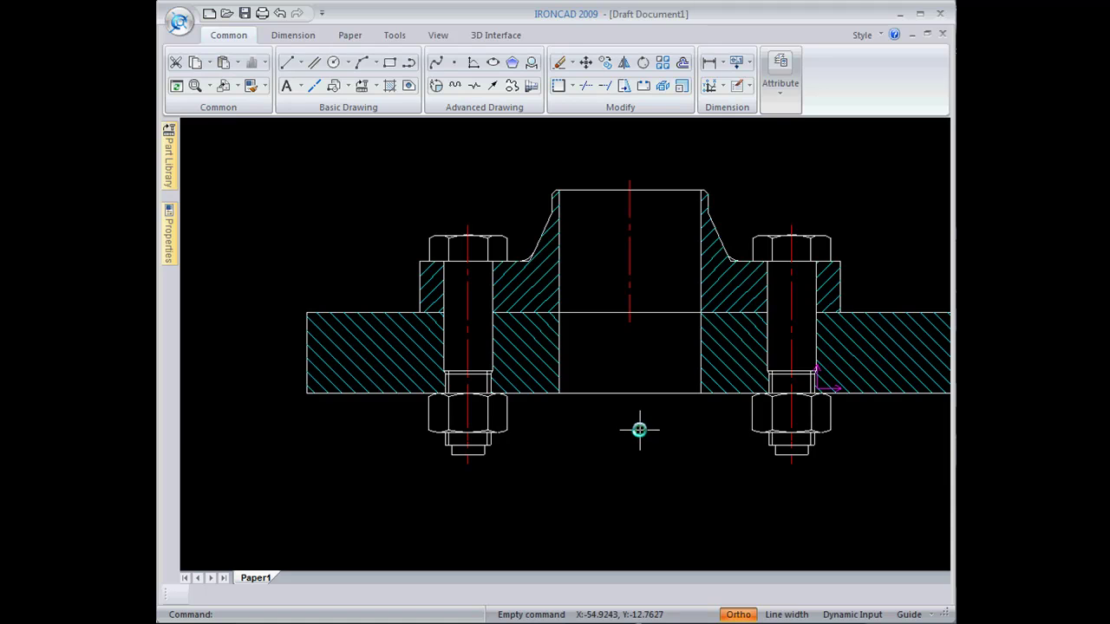
mouse_move(642, 427)
middle_down()
mouse_move(592, 442)
mouse_move(576, 492)
middle_up()
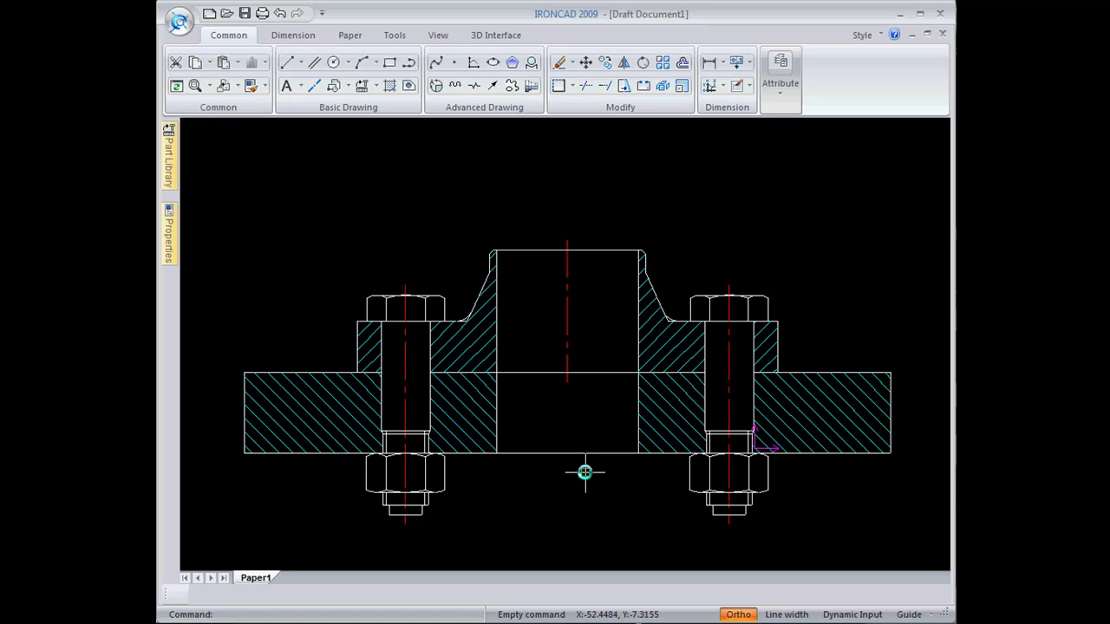
Open Post.dwg from Demofiles > CAXA Draft, filtering files to AutoCAD DWG (*.dwg)
click(227, 13)
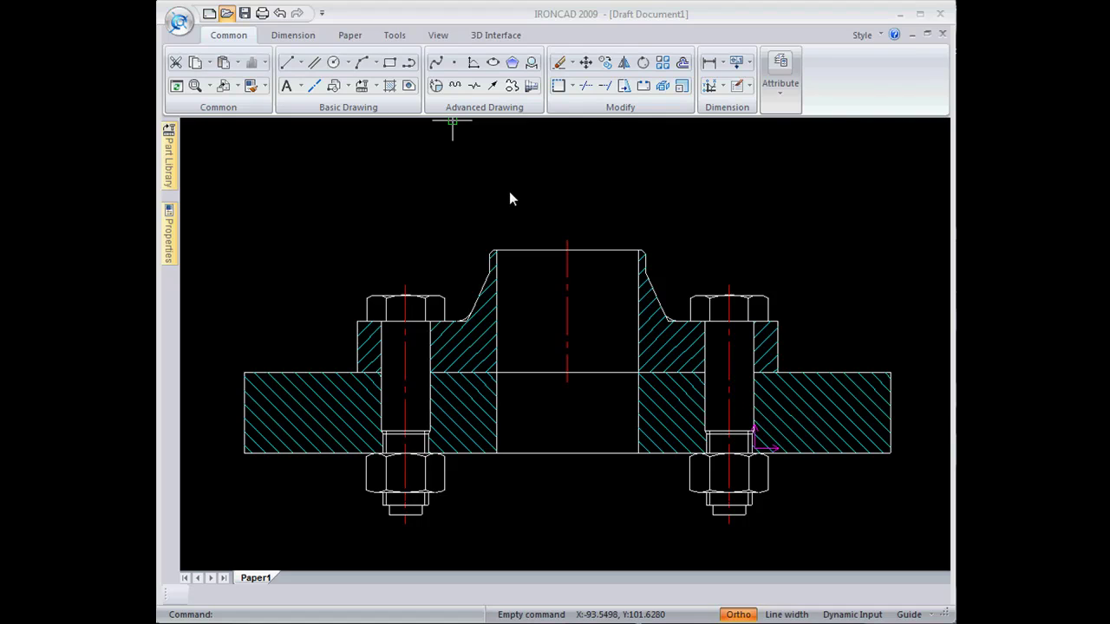
click(499, 429)
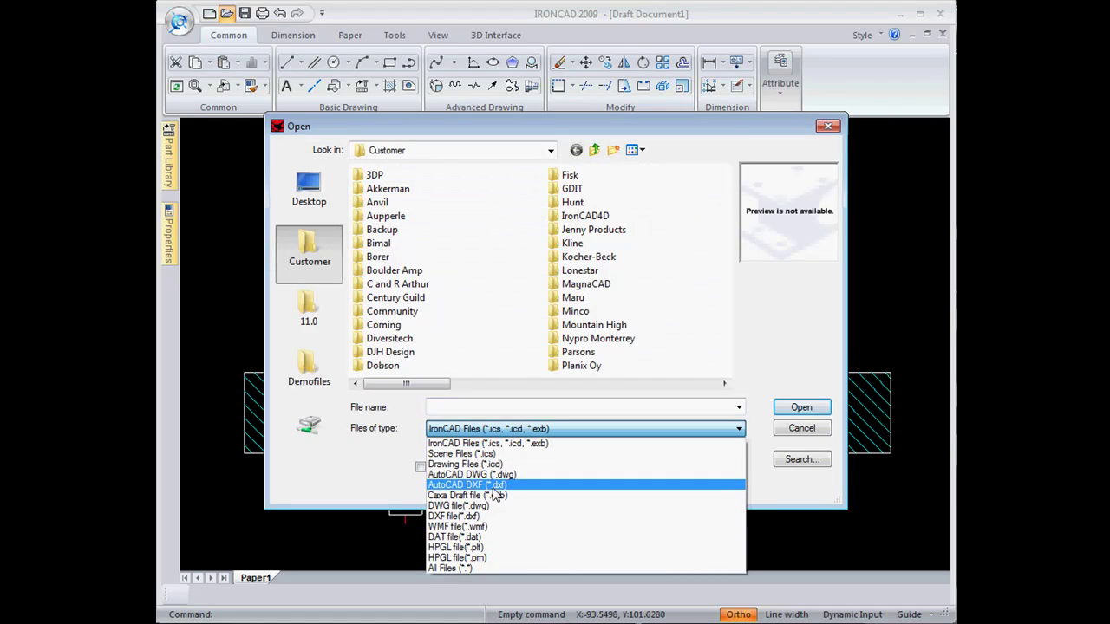
click(490, 477)
click(318, 355)
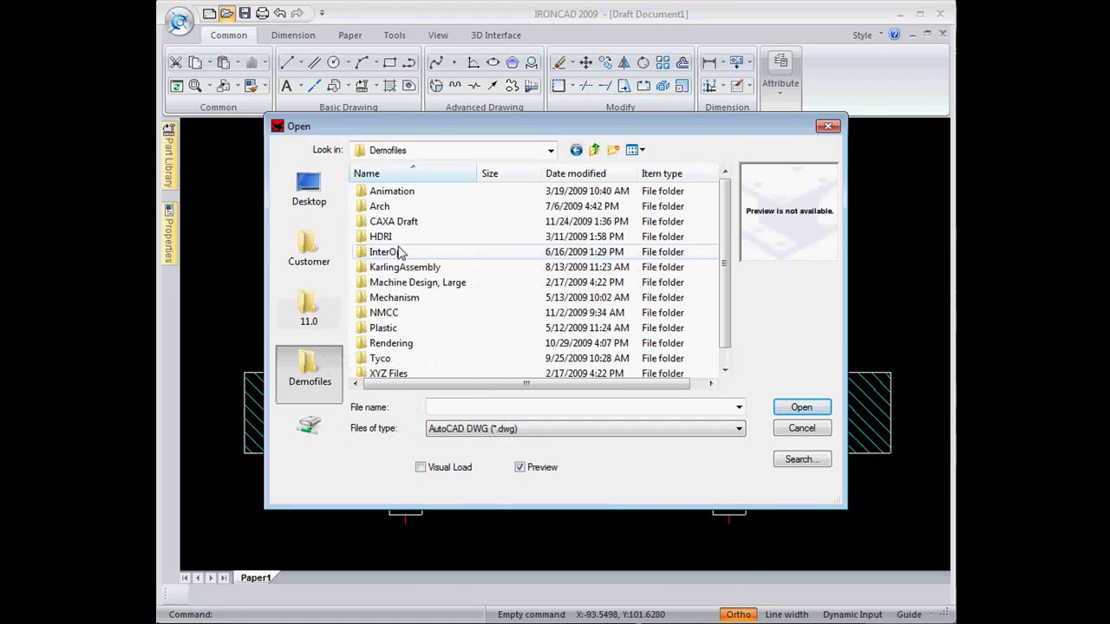
double_click(394, 224)
double_click(387, 191)
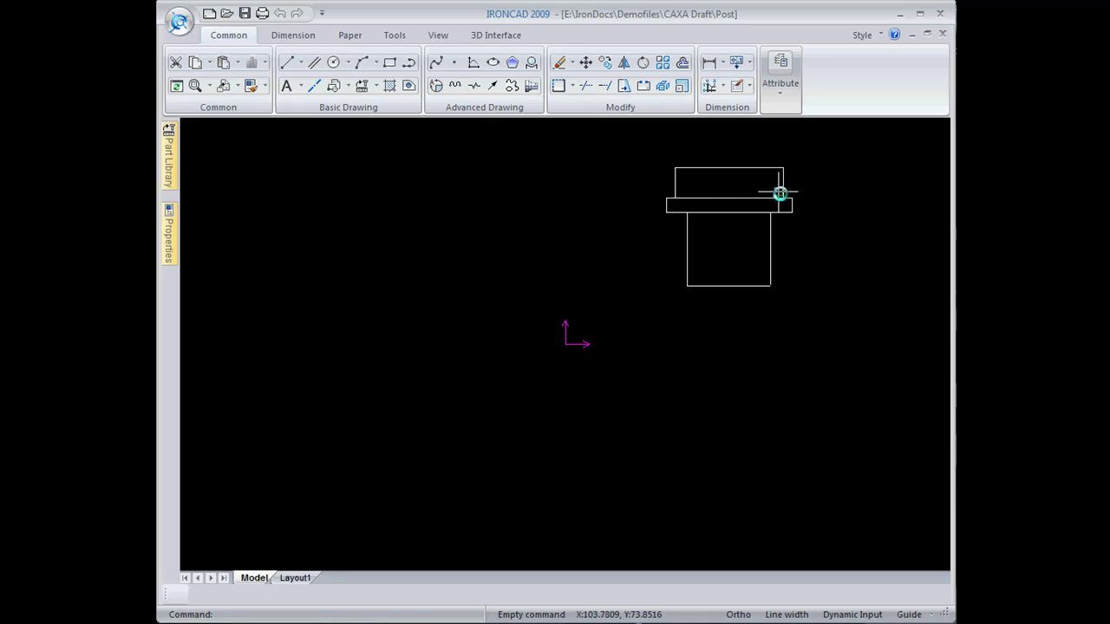
Select the post outline, Copy with Base Point at its centre, and list the open drawings
click(864, 342)
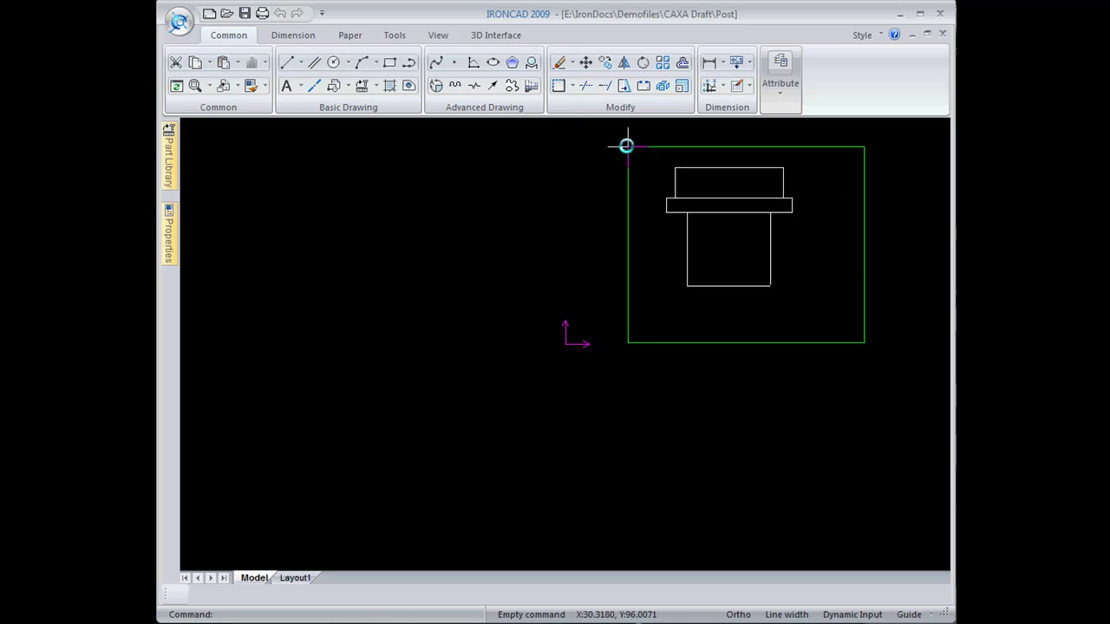
click(626, 145)
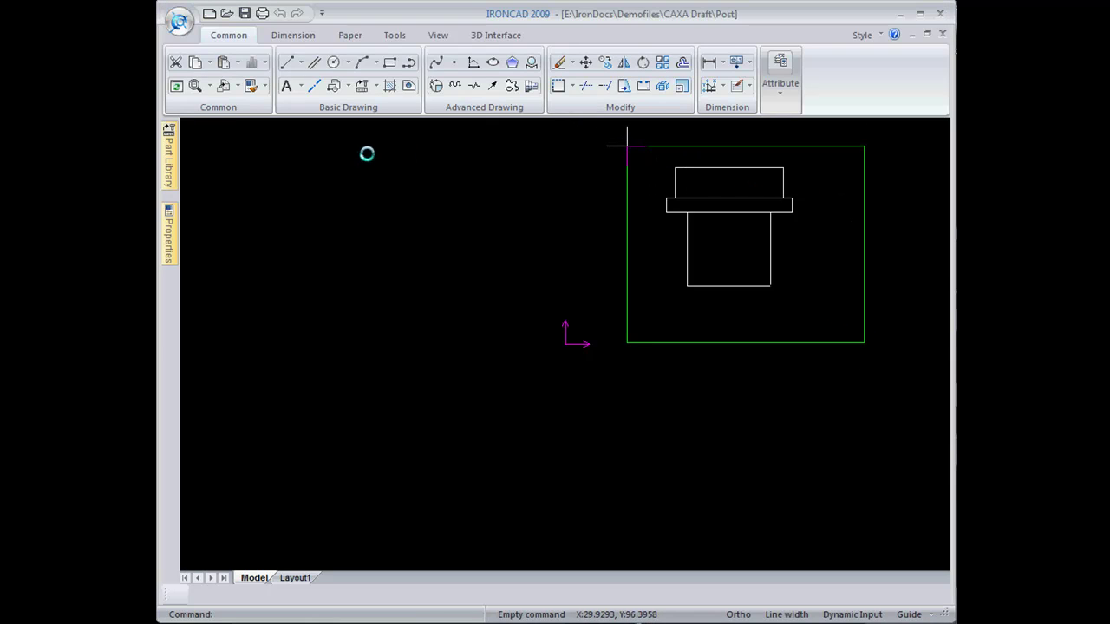
click(178, 23)
mouse_move(199, 98)
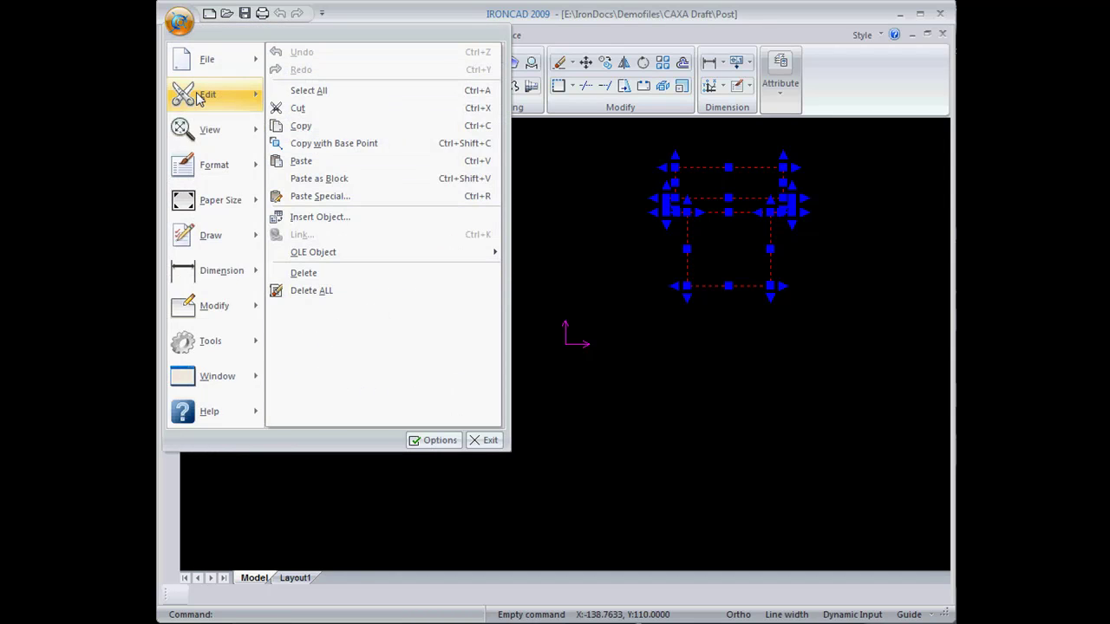
click(340, 144)
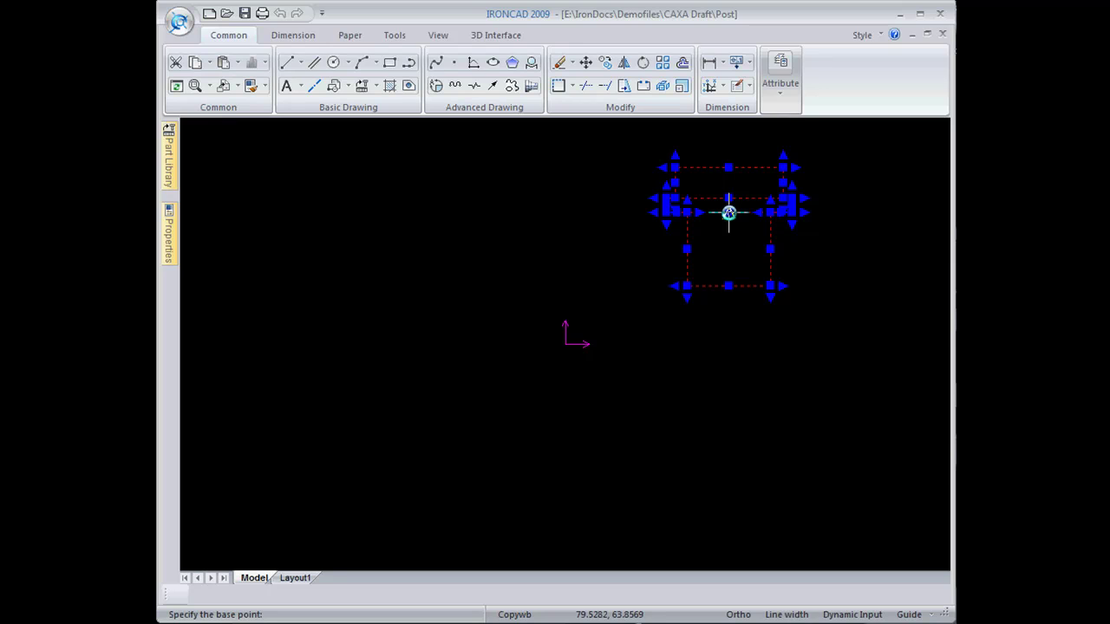
click(728, 211)
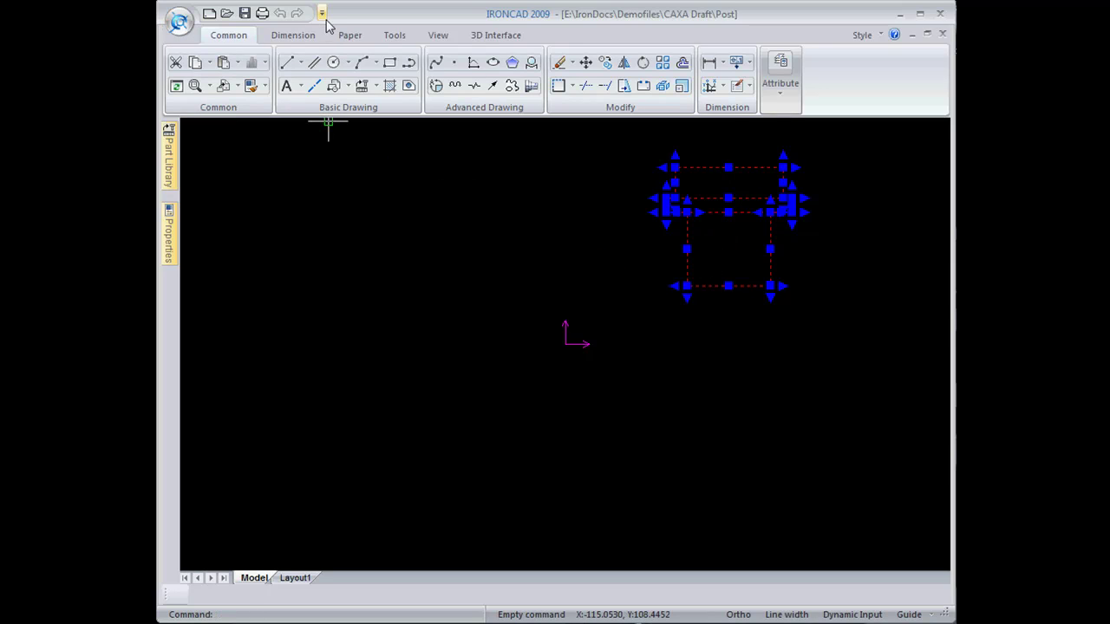
click(434, 36)
click(542, 82)
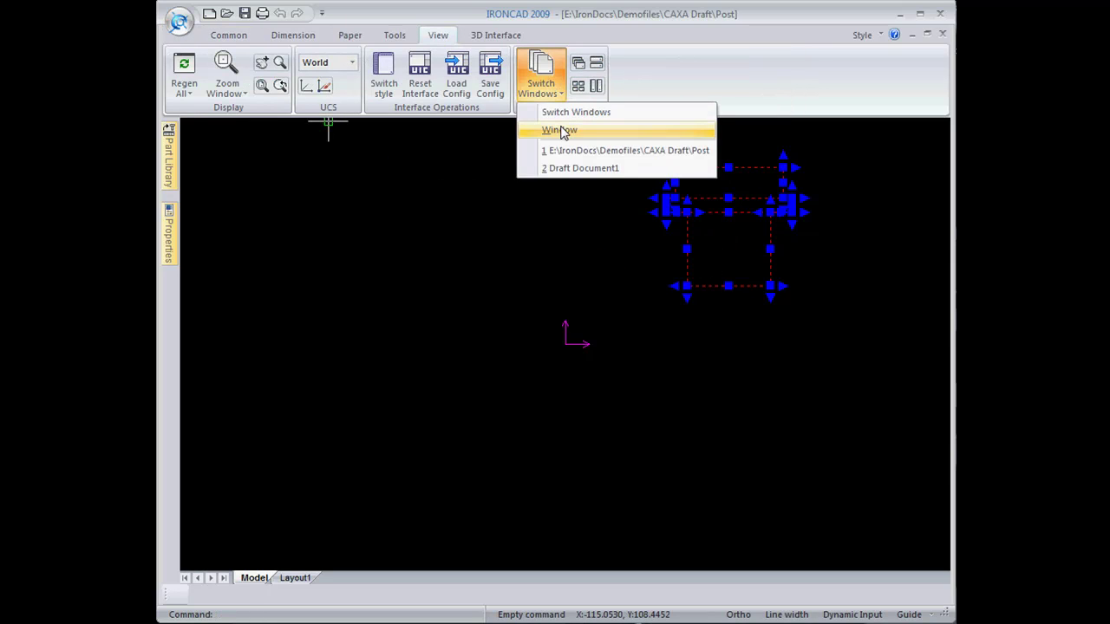
In Draft Document1, paste the post onto the flange bore top with no rotation
click(579, 168)
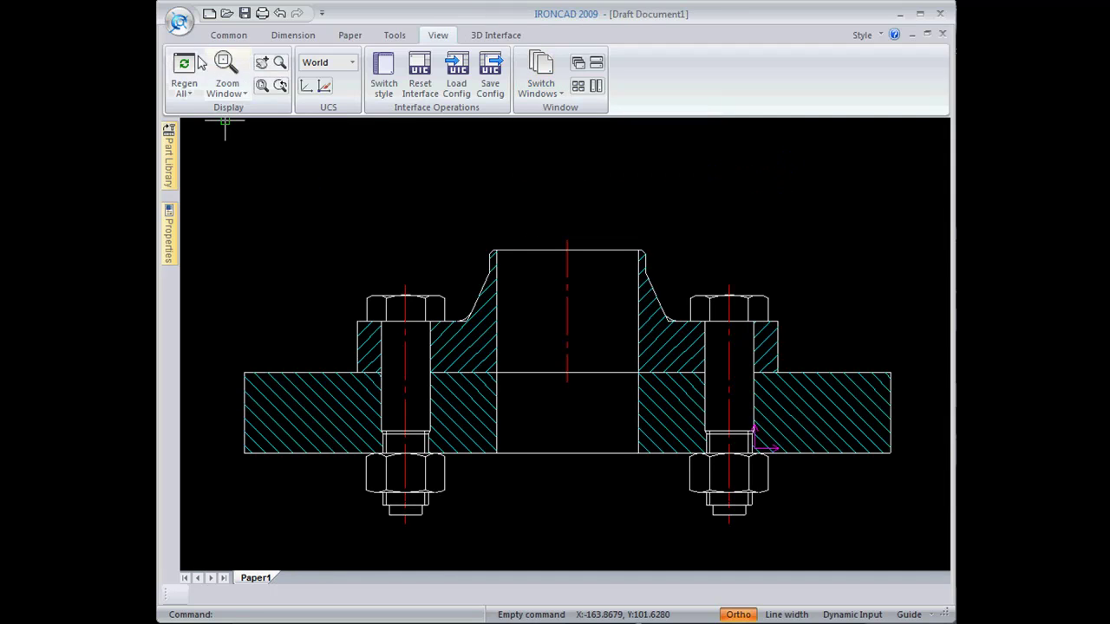
click(178, 21)
click(216, 100)
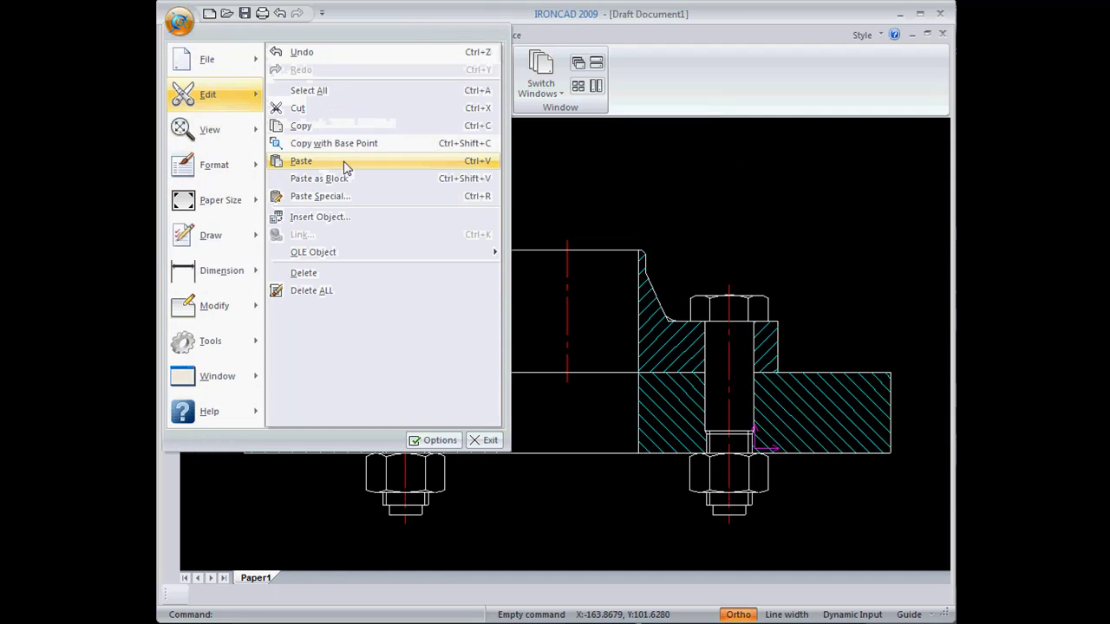
click(300, 162)
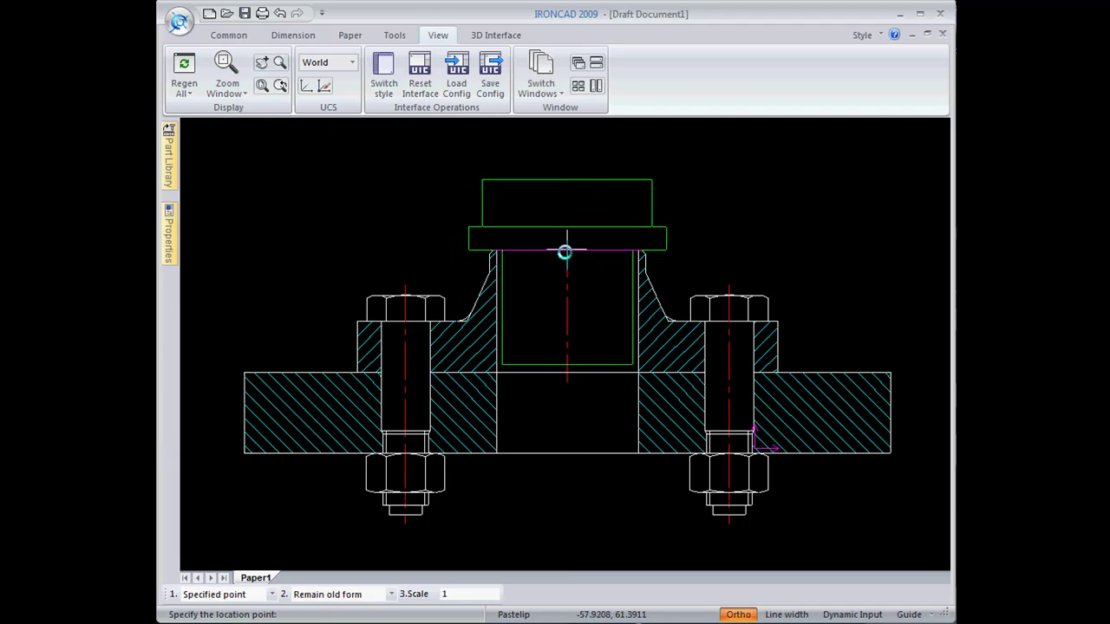
click(565, 253)
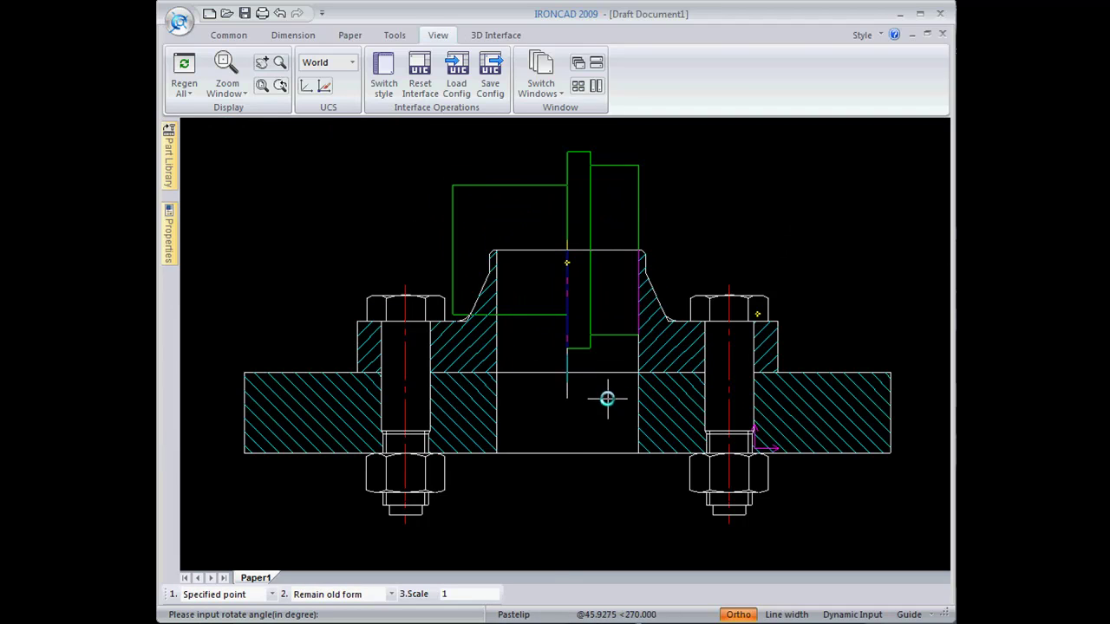
click(774, 220)
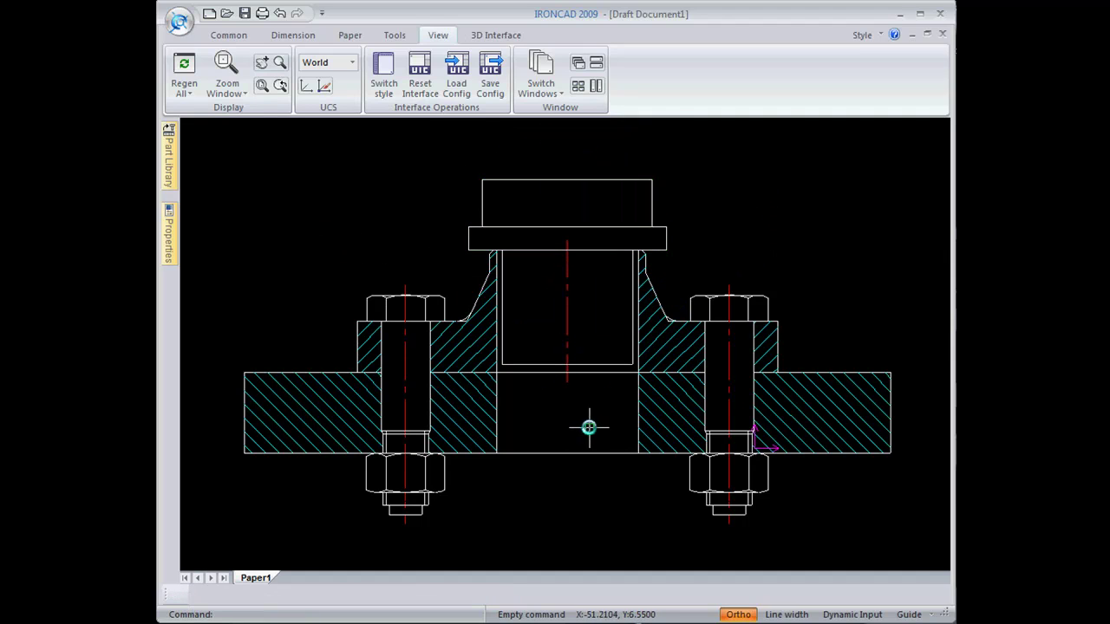
Undo the pasted post, leaving only the bolted flange section
scroll(589, 427, down, 2)
scroll(593, 425, up, 4)
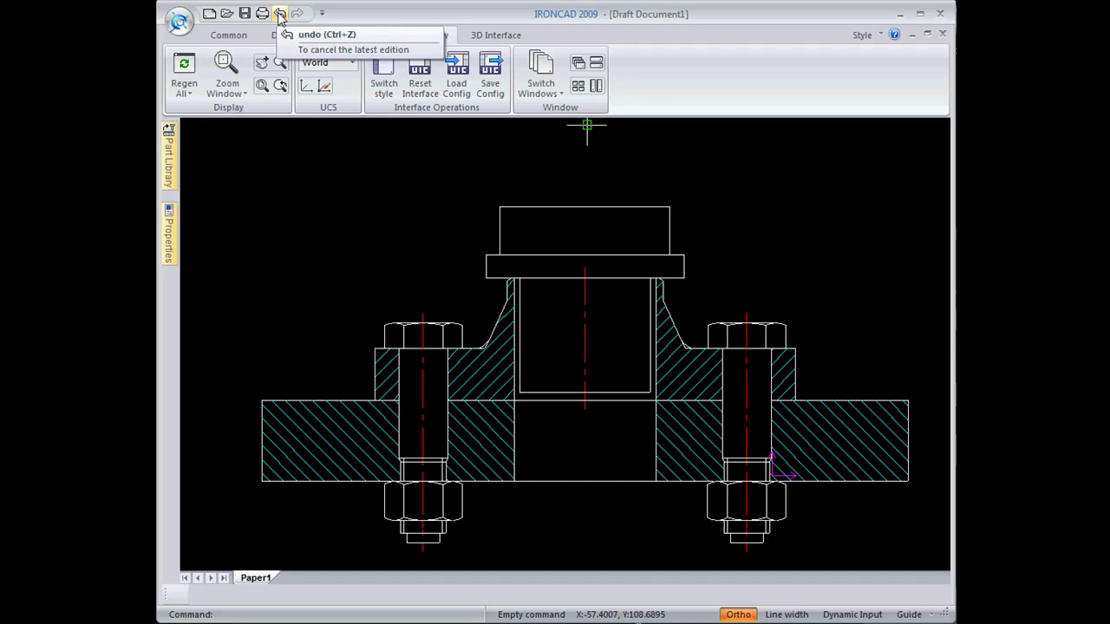
click(279, 14)
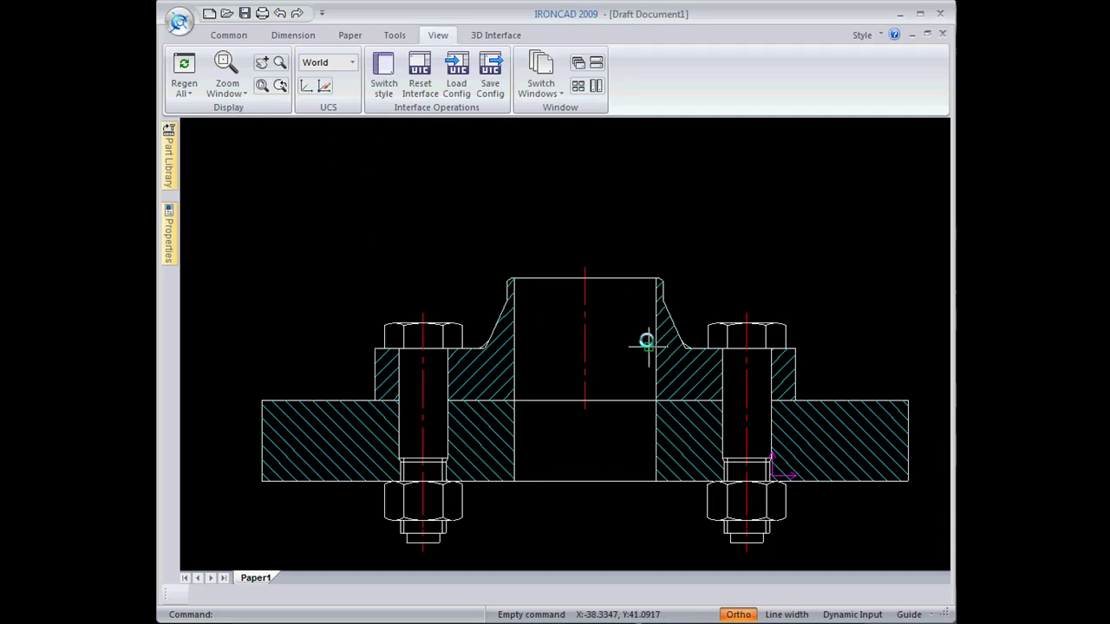
Switch to the 3D Interface ribbon tab to reach the Standard View tools
click(494, 37)
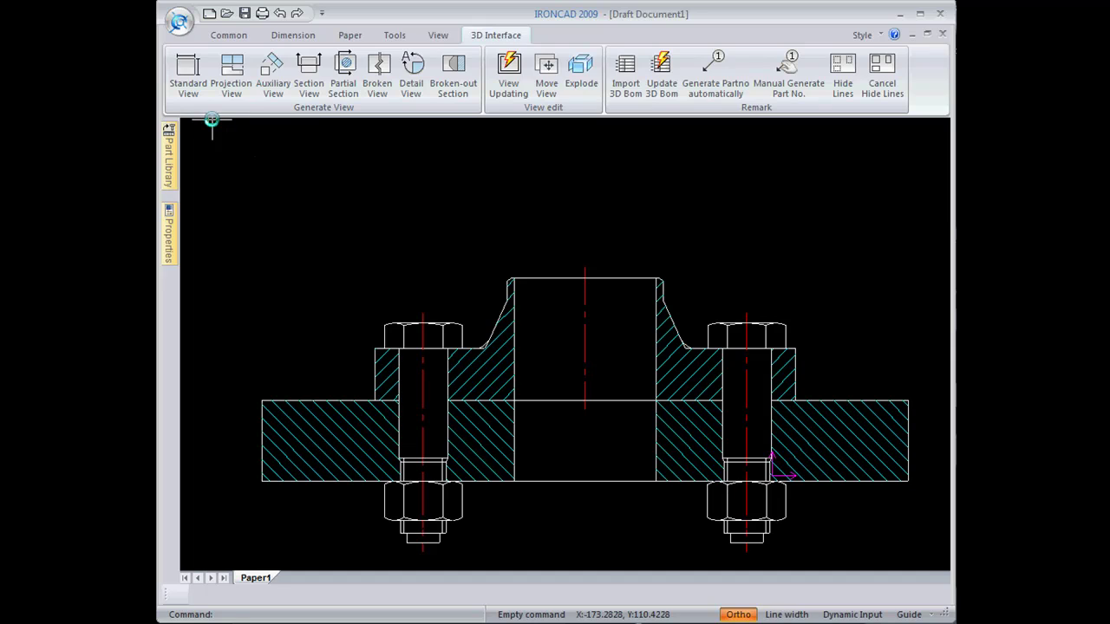
Start a Standard View and load Post.ics as its model, previewing top and side orientations
click(188, 73)
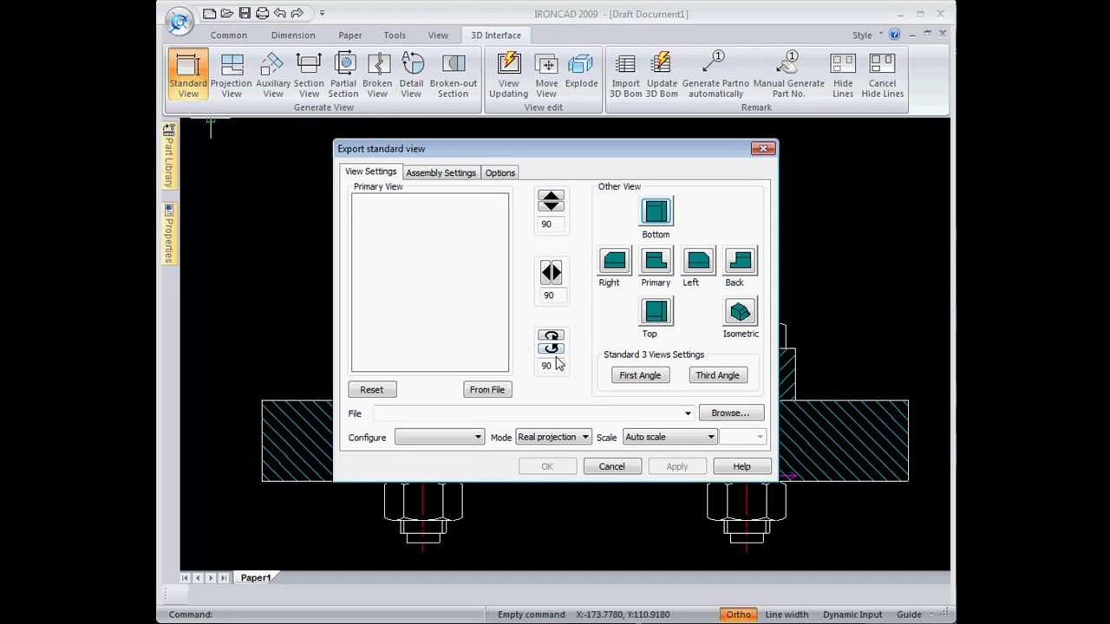
click(726, 414)
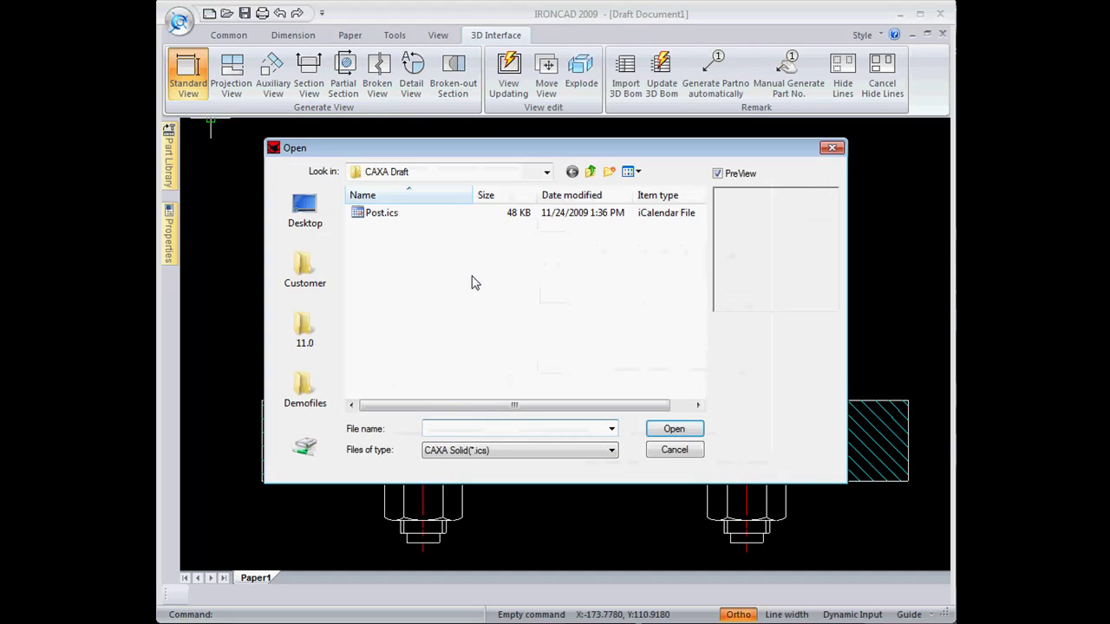
click(375, 213)
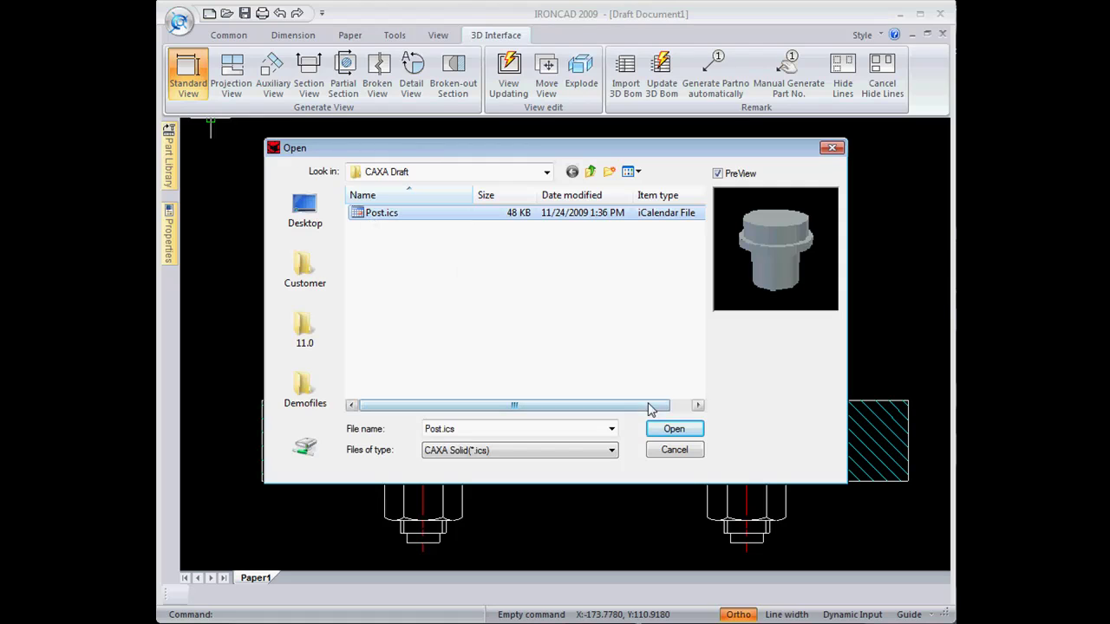
click(673, 431)
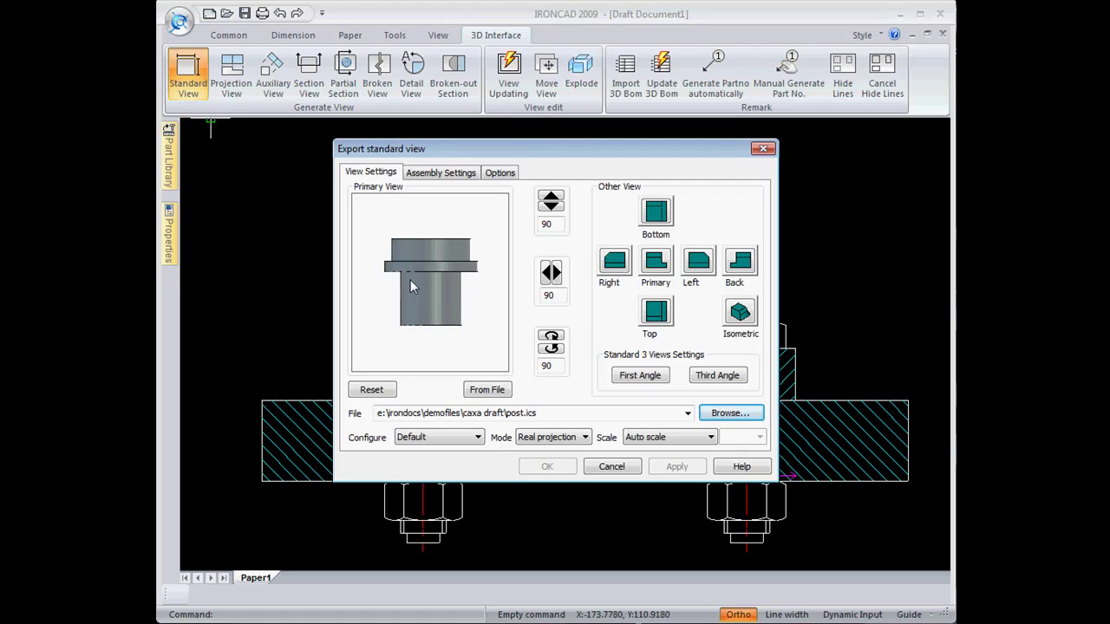
click(553, 210)
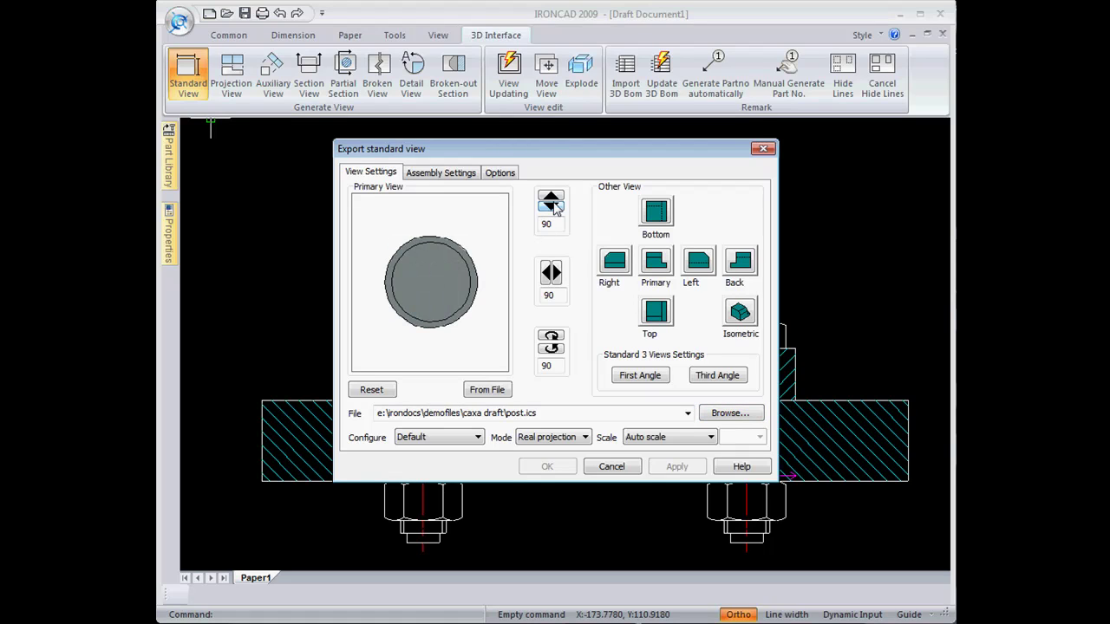
click(555, 202)
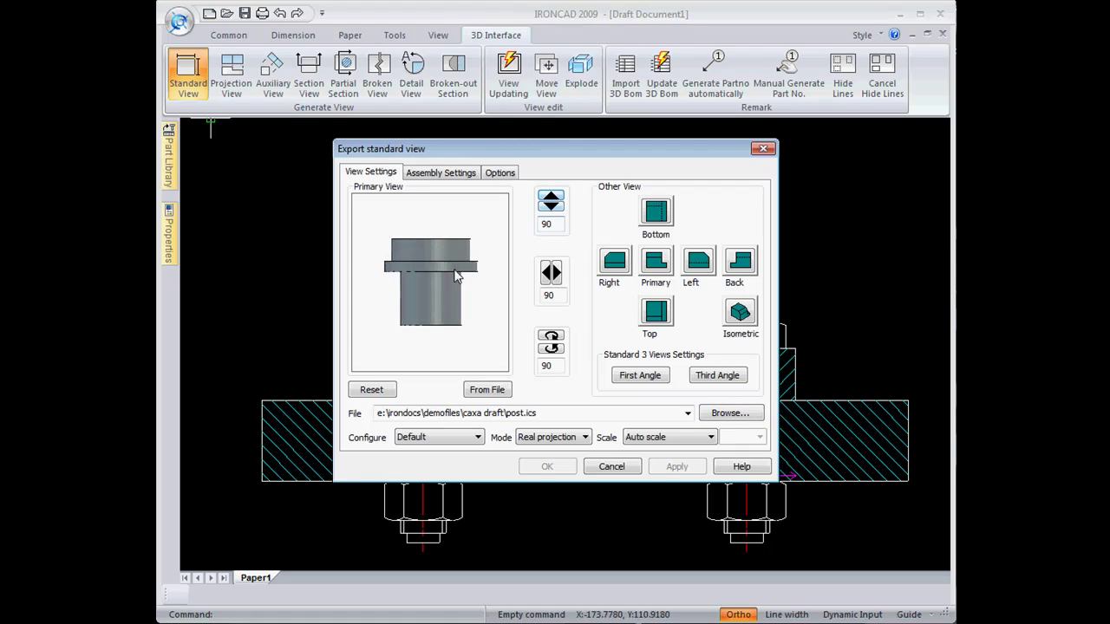
Choose the Primary view at custom 1:1 scale, with Center Lines and Center Marks unchecked
click(657, 261)
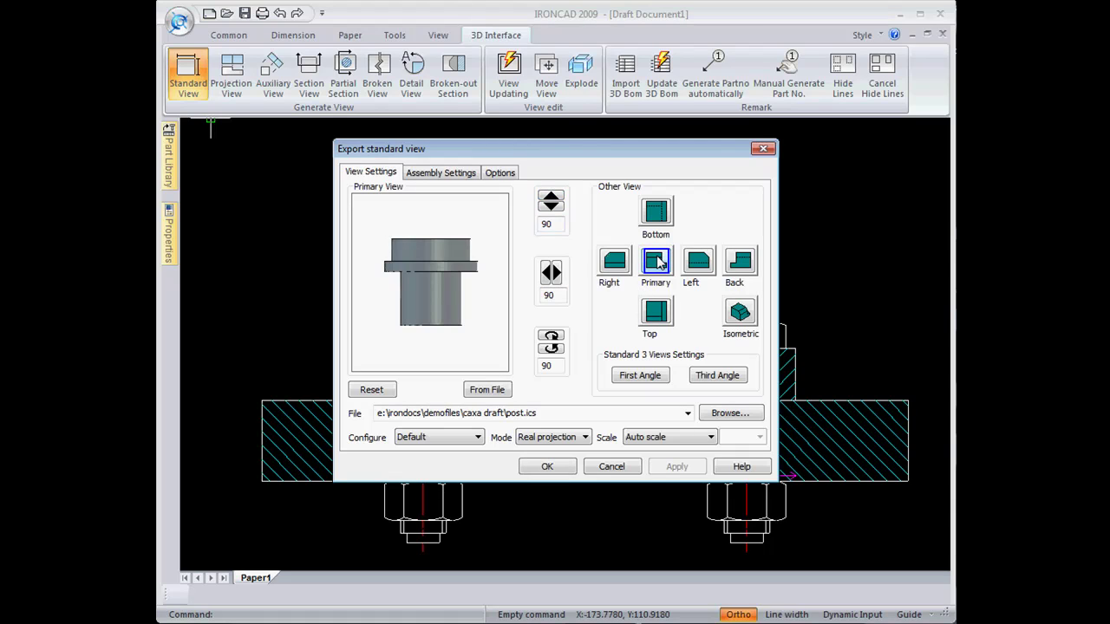
click(709, 438)
click(667, 469)
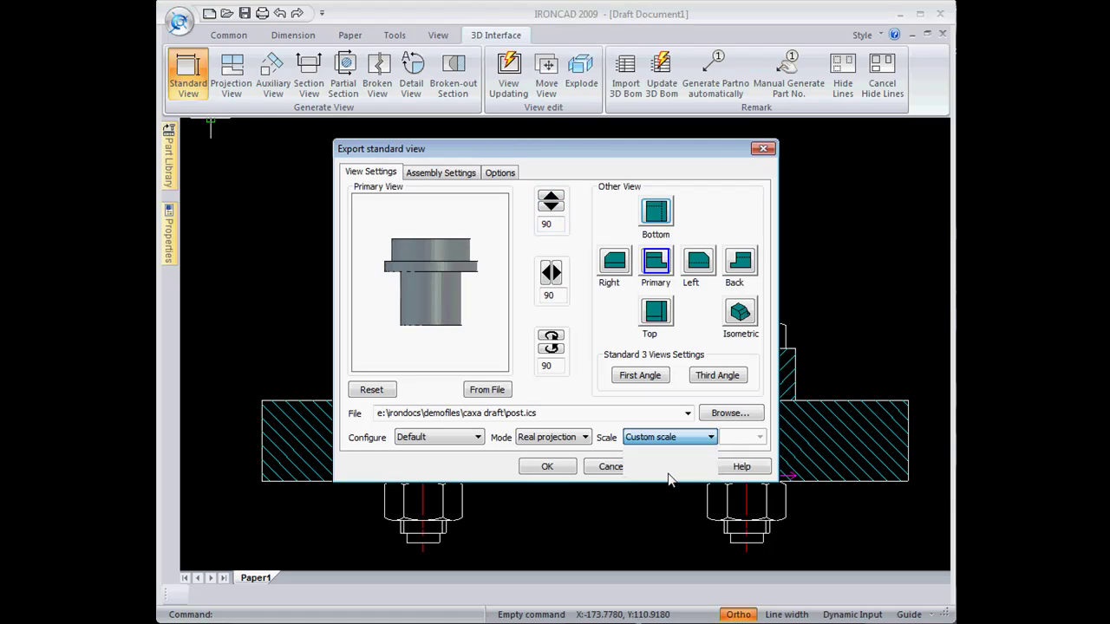
click(501, 174)
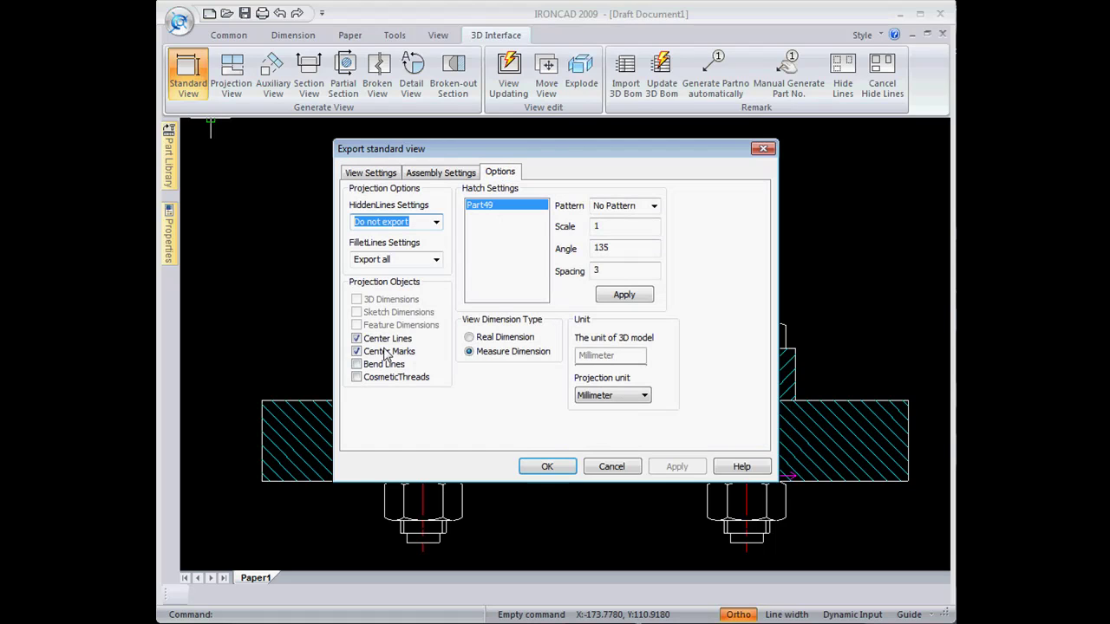
click(356, 338)
click(356, 351)
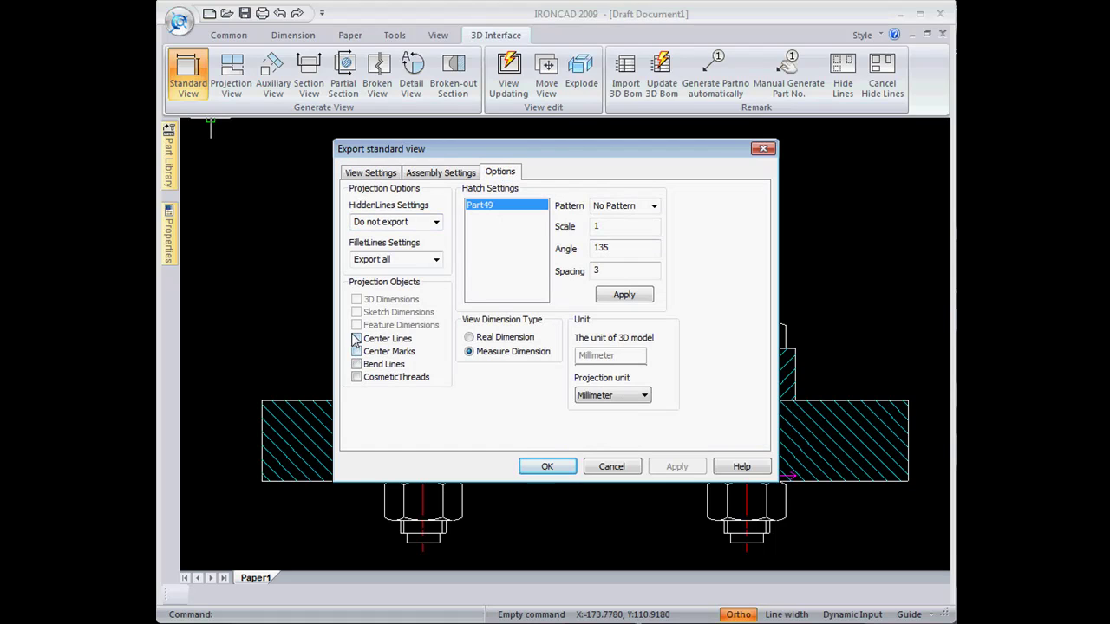
click(549, 467)
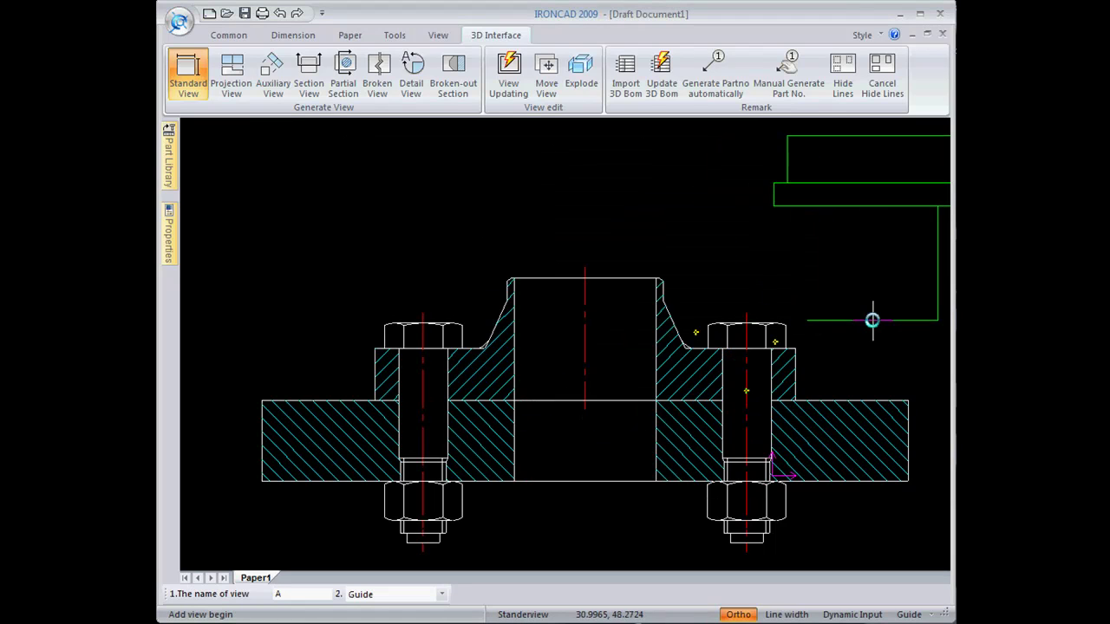
click(866, 357)
middle_drag(864, 396, 733, 477)
click(228, 35)
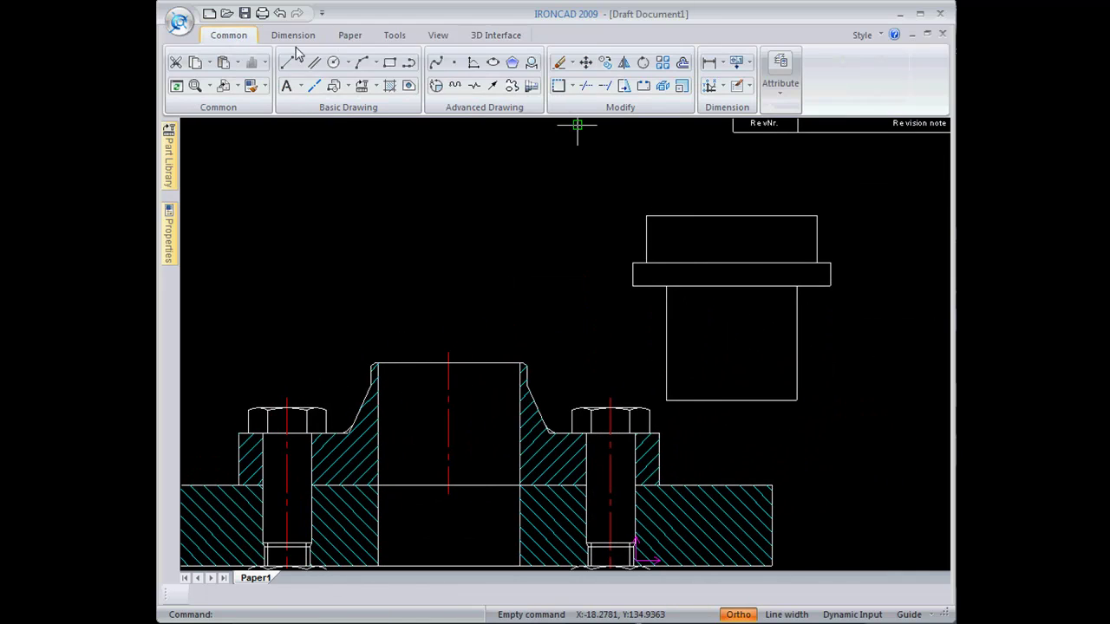
click(586, 64)
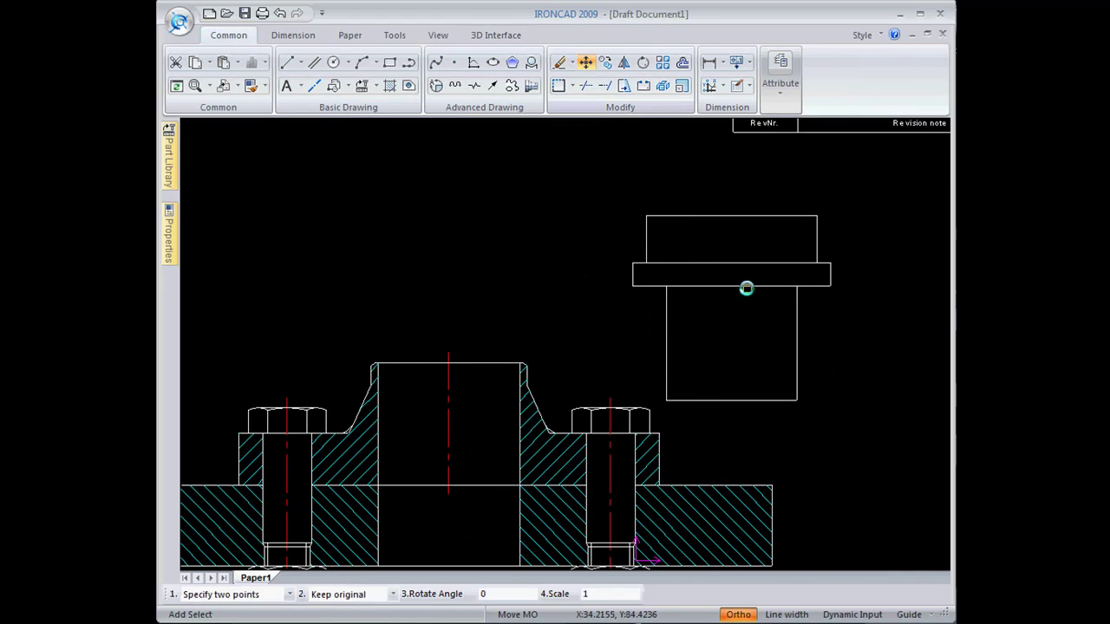
click(744, 288)
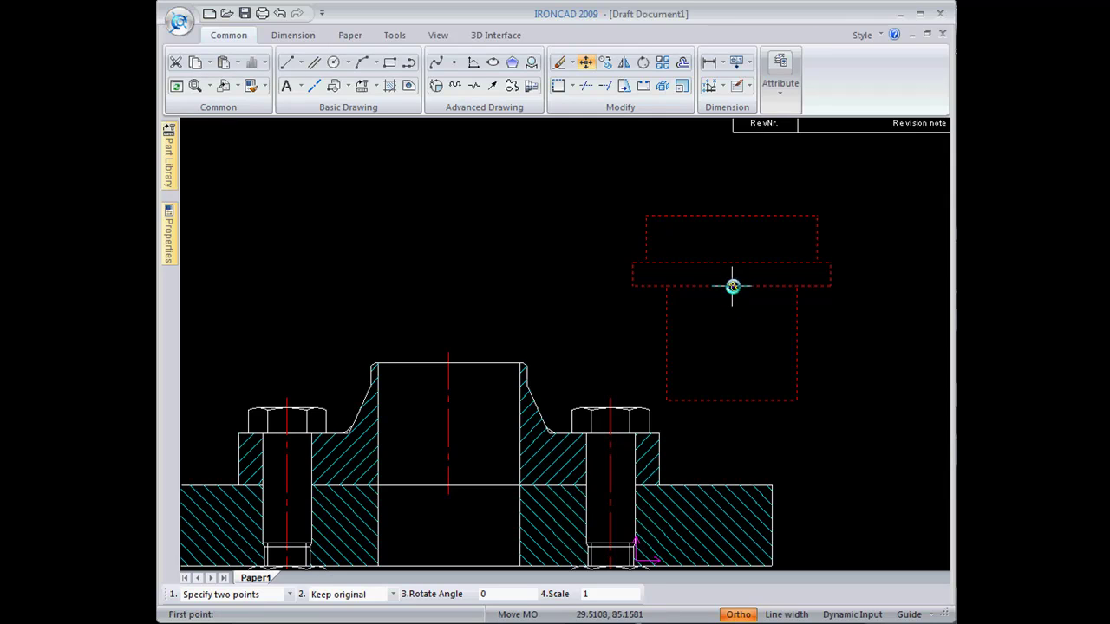
click(733, 286)
click(450, 368)
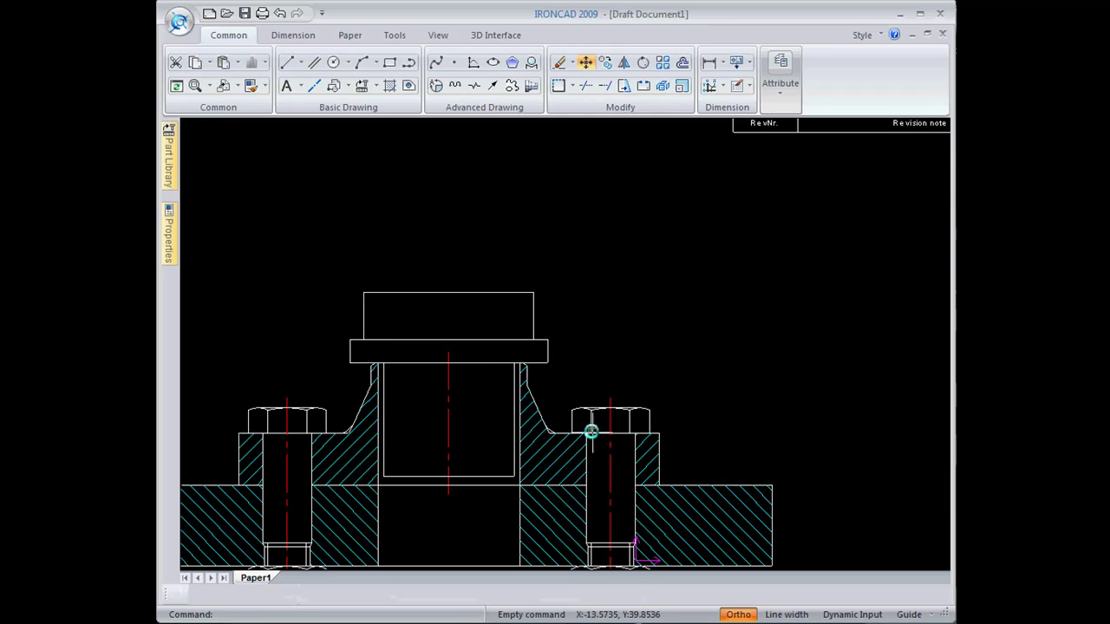
mouse_move(649, 384)
middle_down()
mouse_move(751, 352)
mouse_move(823, 284)
mouse_move(769, 248)
middle_up()
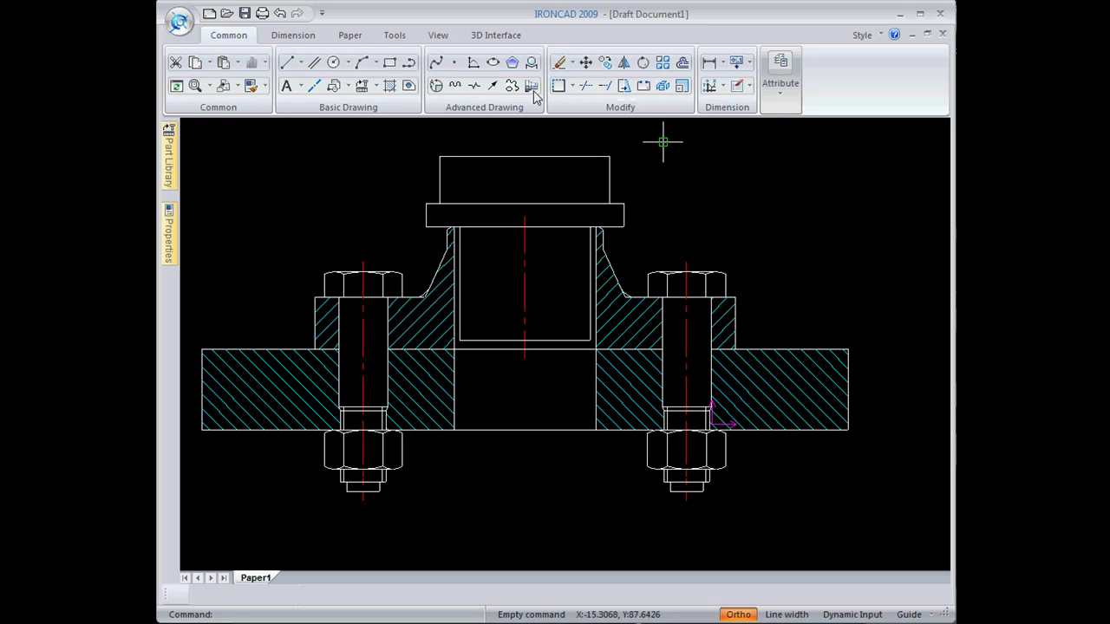
Place dimensions: 200 below the base, 25 on its right side, 14.7 beside the top block
click(310, 39)
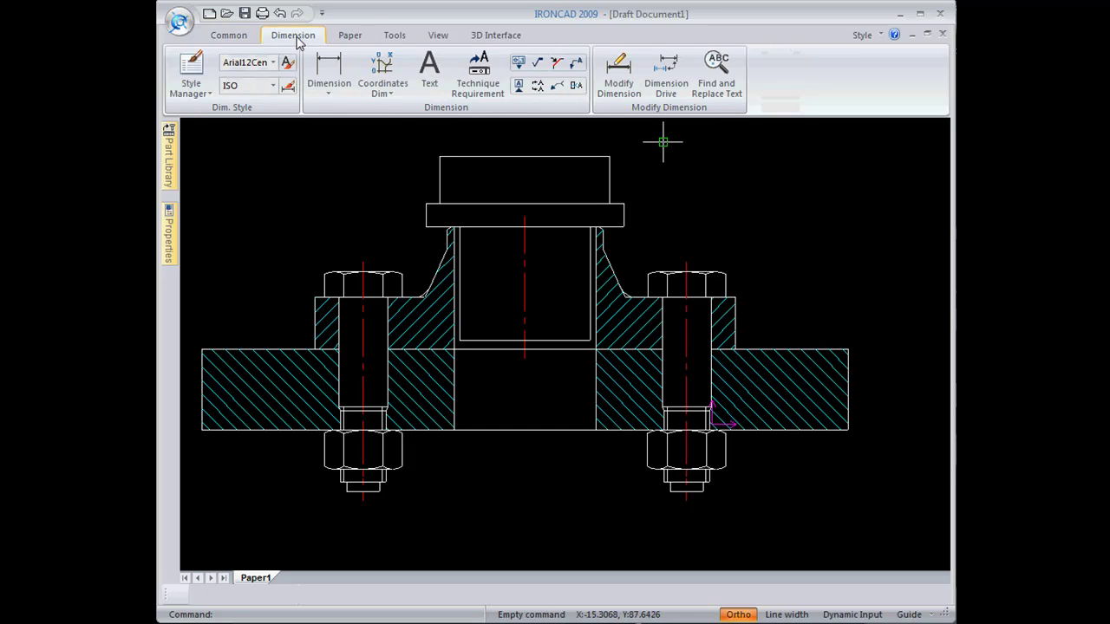
click(329, 73)
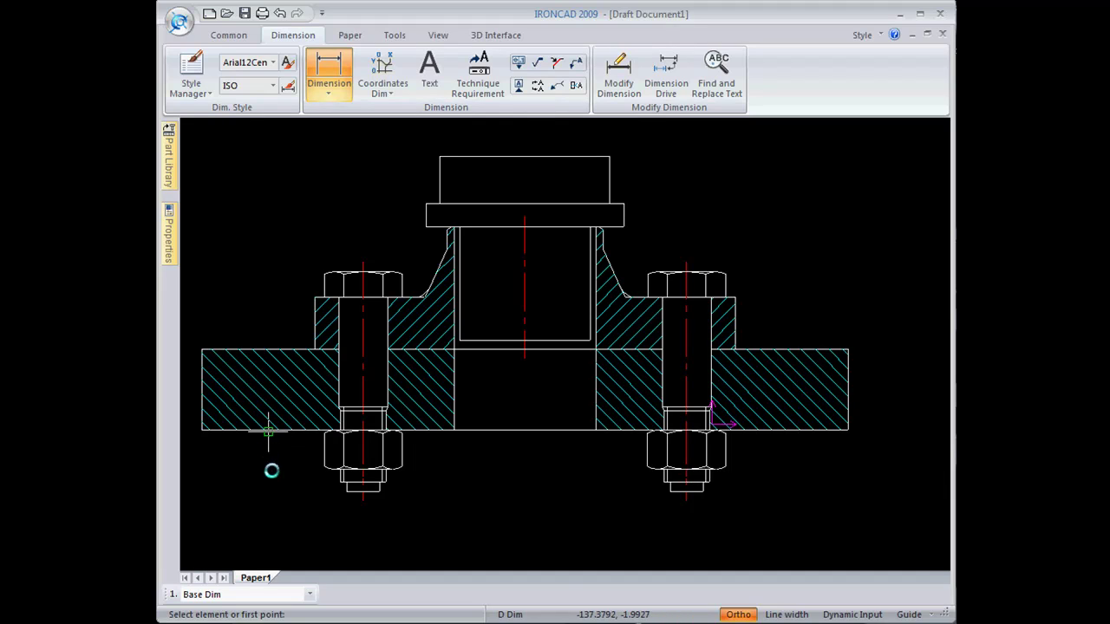
click(268, 430)
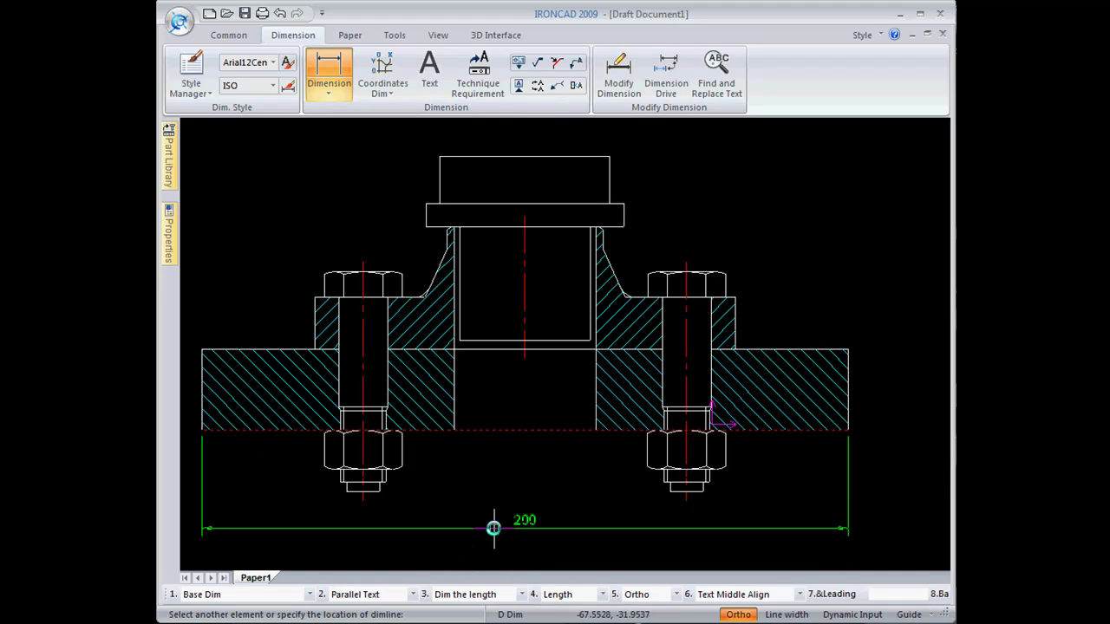
click(499, 532)
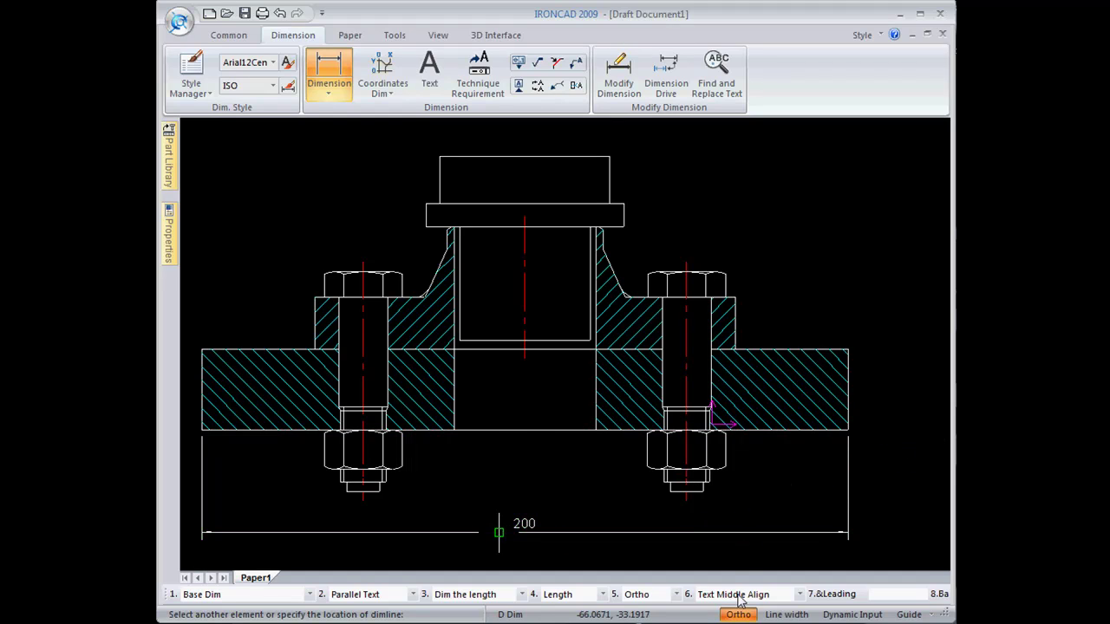
click(848, 429)
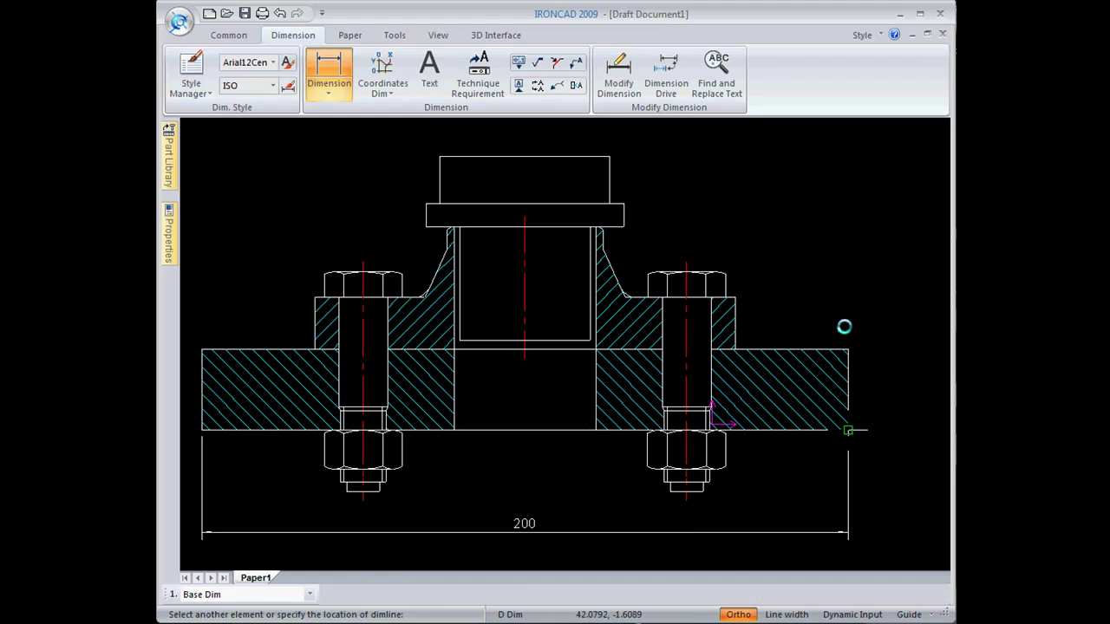
click(850, 350)
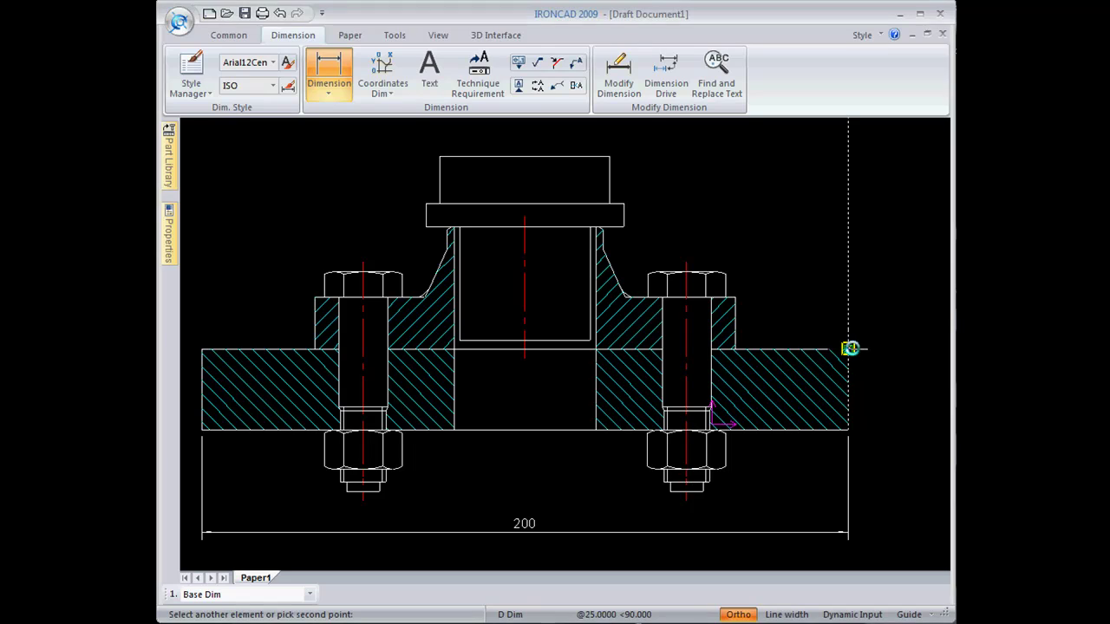
click(848, 349)
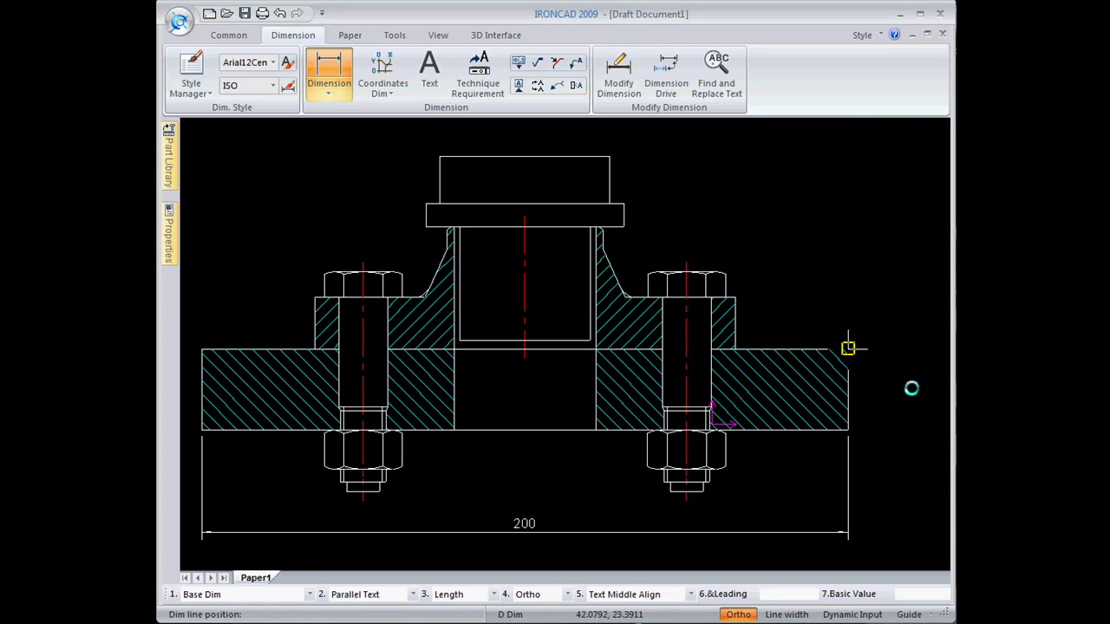
click(919, 392)
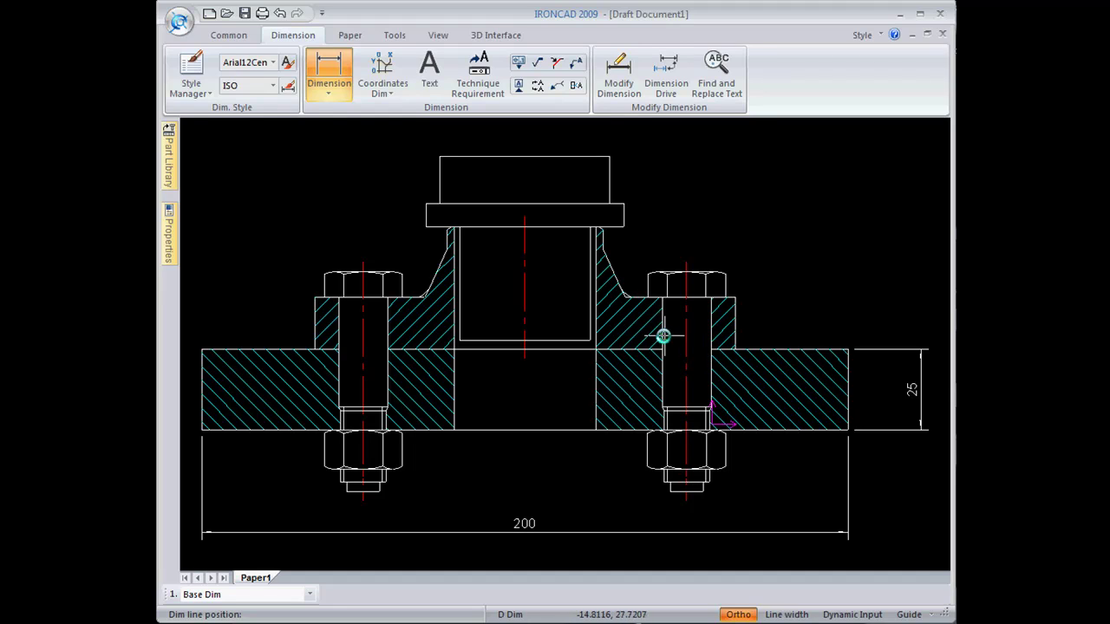
middle_drag(661, 332, 586, 371)
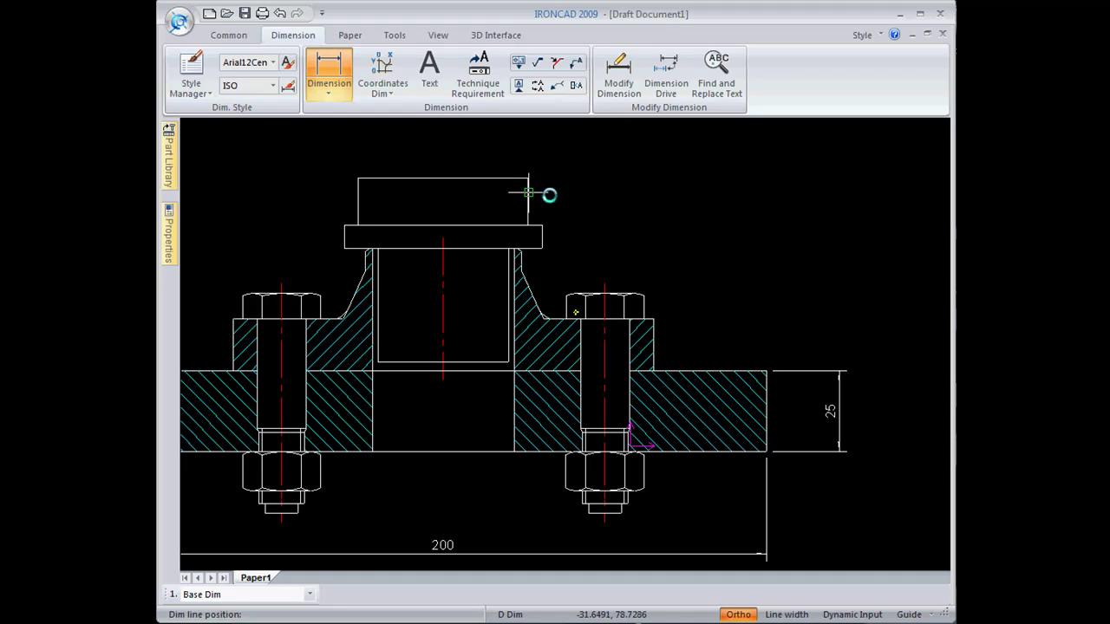
click(528, 192)
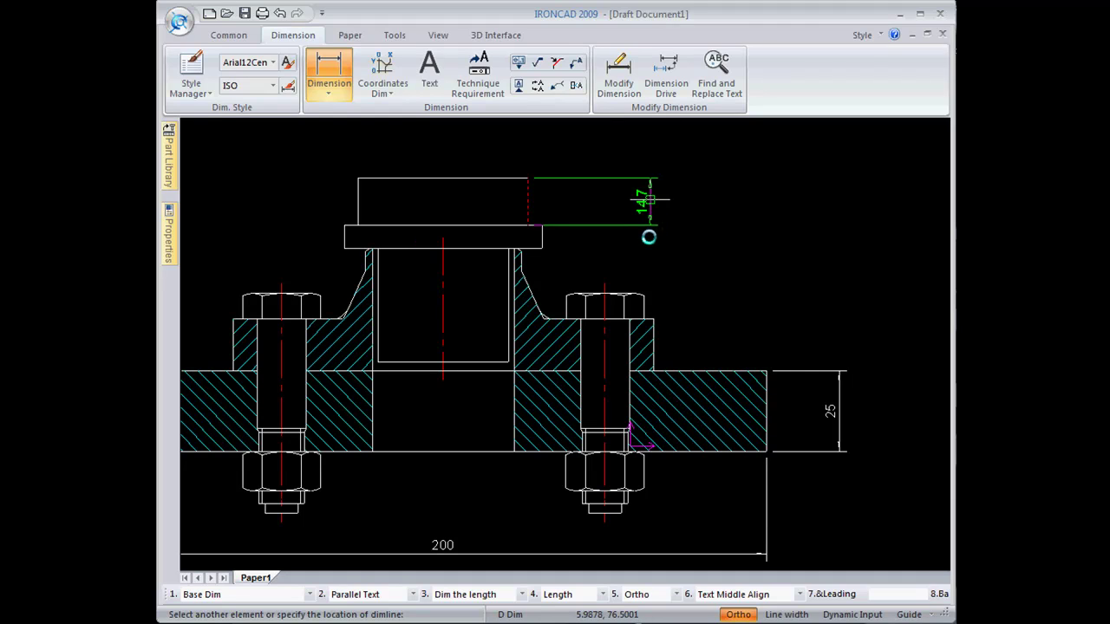
click(649, 236)
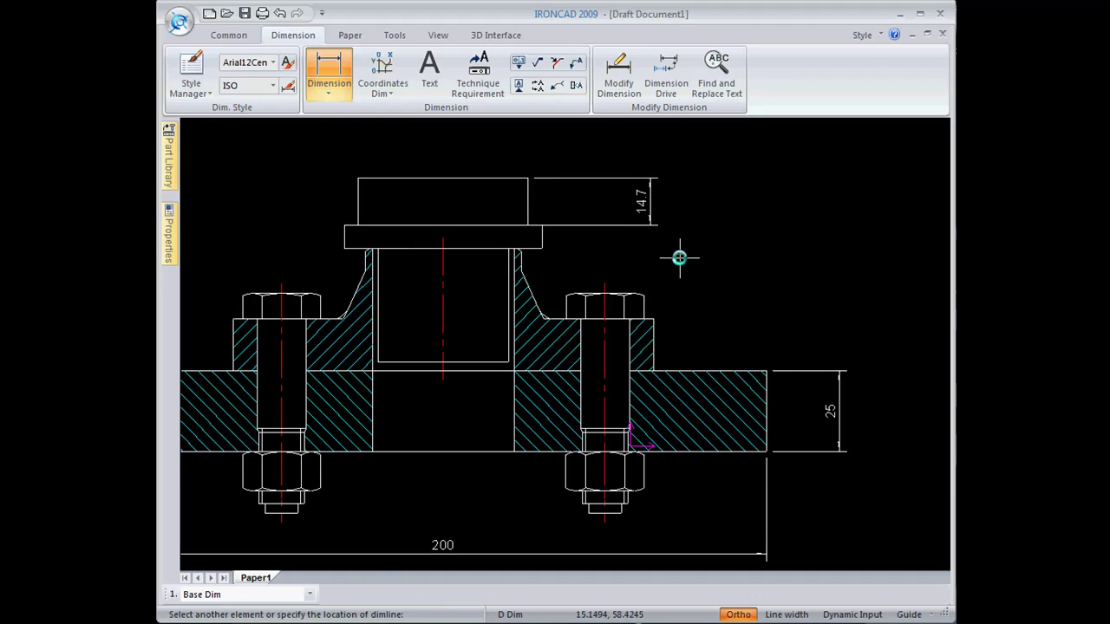
key(Escape)
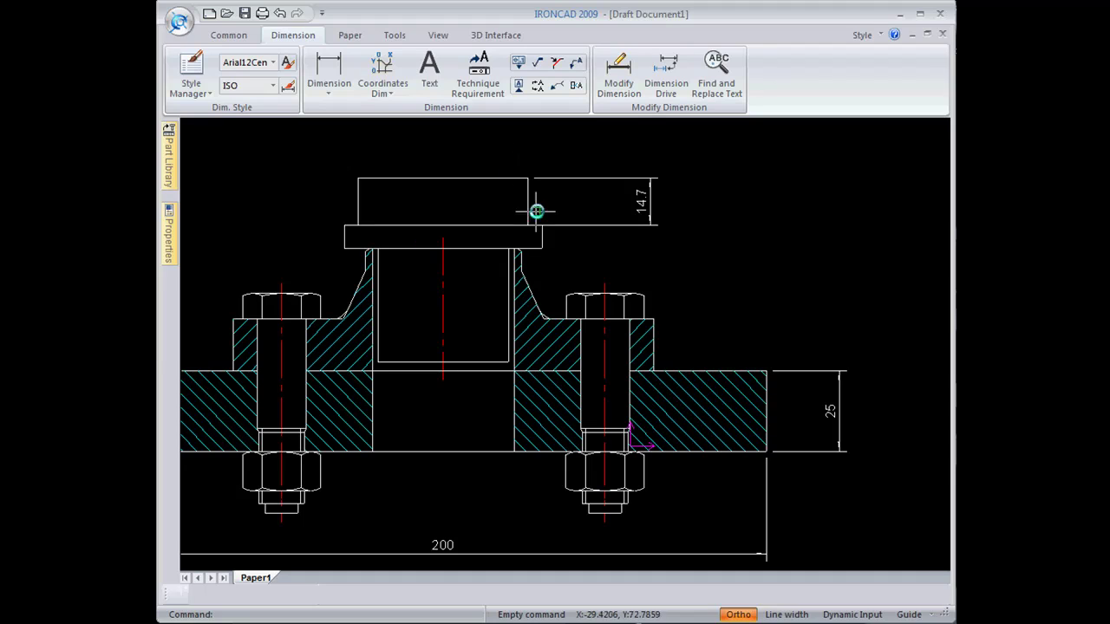
Use Edit Scene on the post view to open post.ics in IRONCAD
click(469, 179)
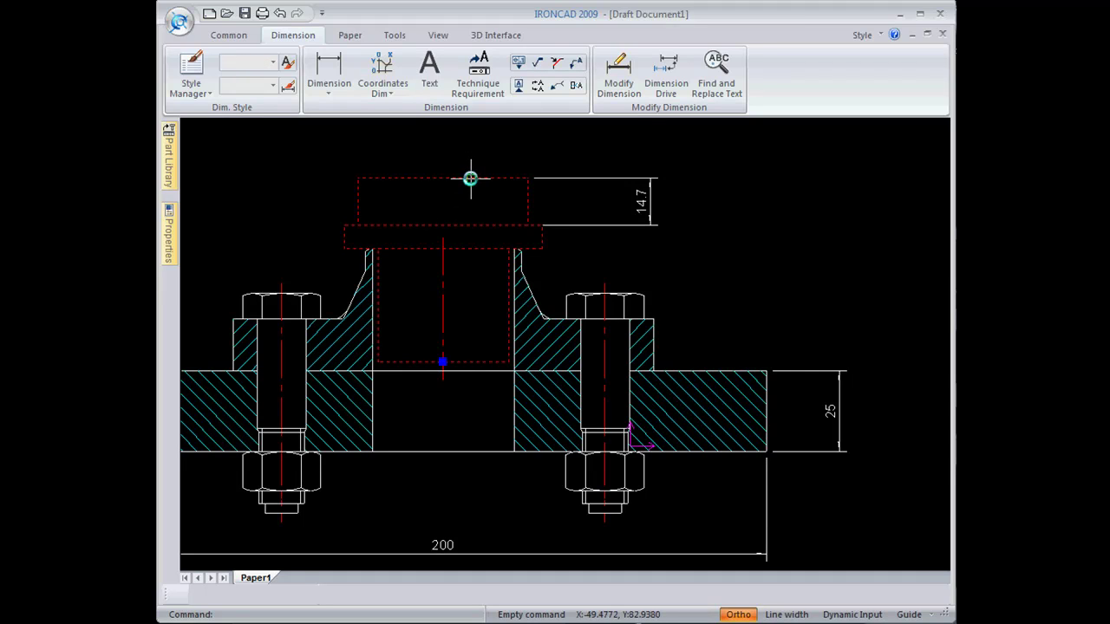
right_click(471, 182)
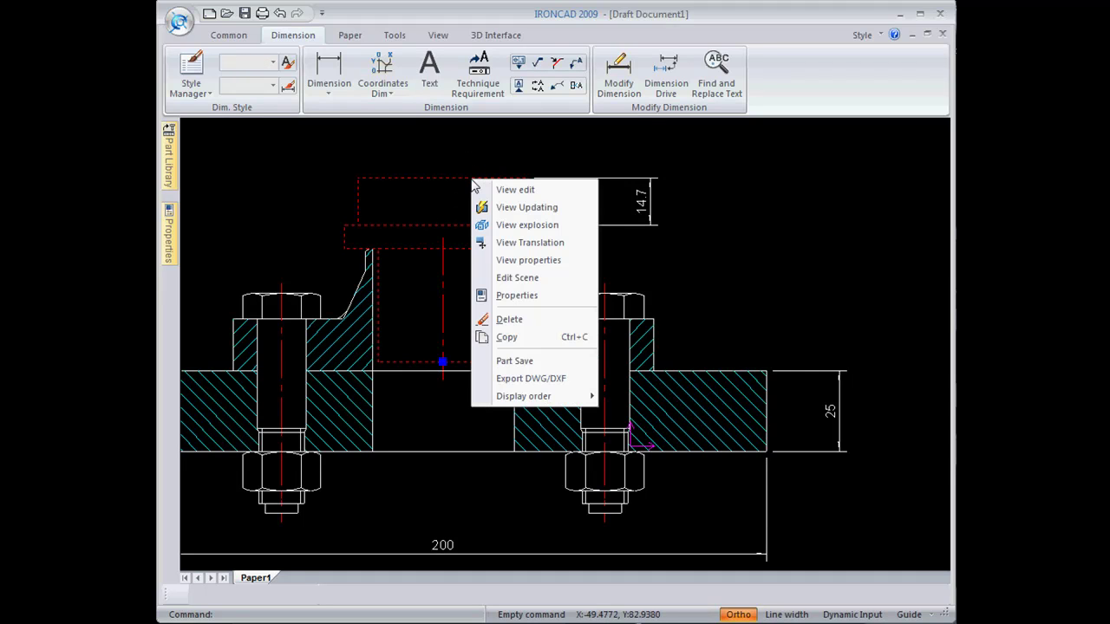
click(525, 278)
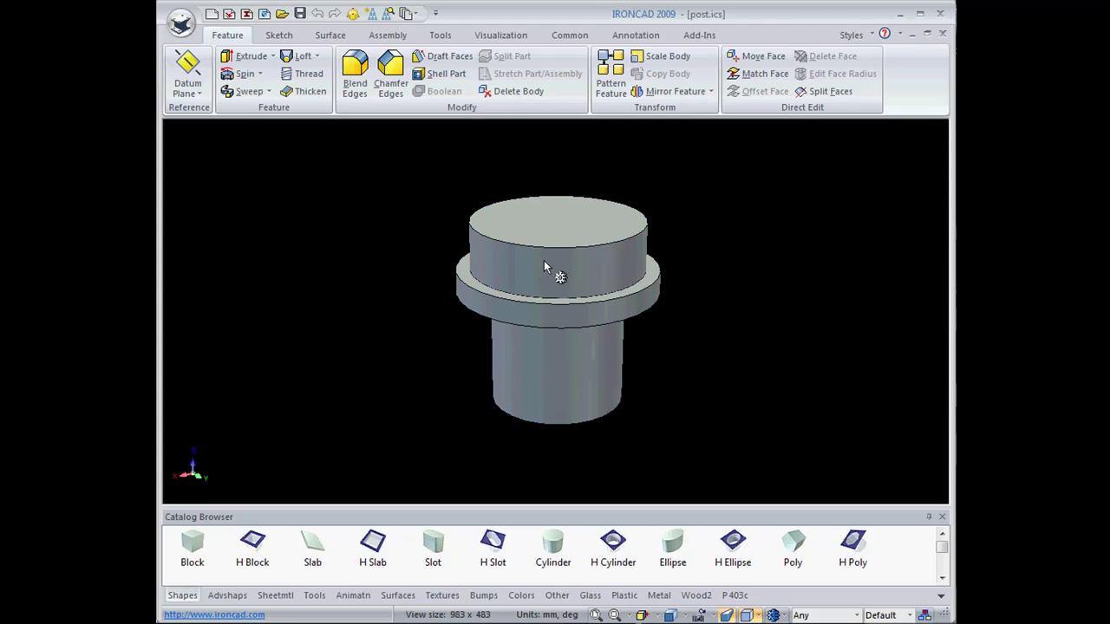
Enter 40 as the top cylinder's height handle value, making the post head taller
click(549, 257)
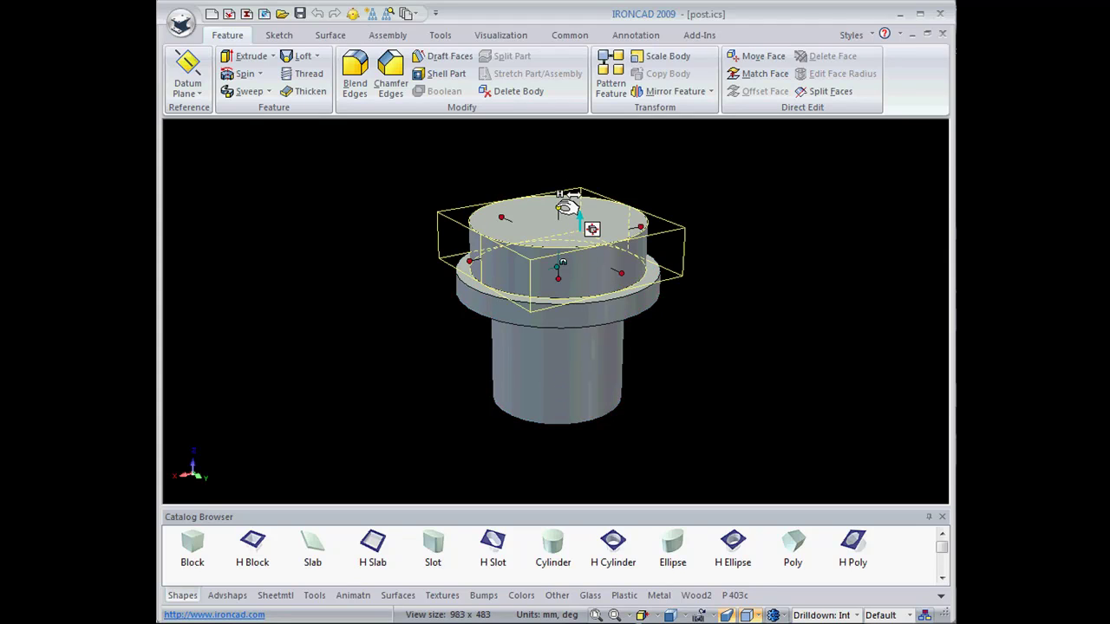
double_click(564, 208)
text(40)
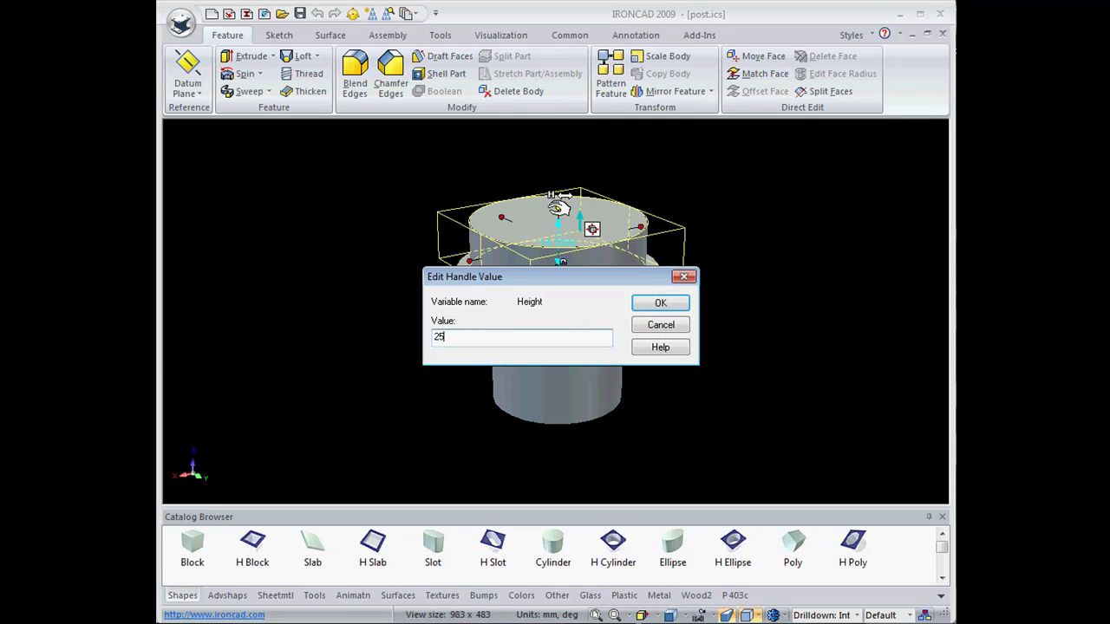
key(Return)
click(397, 169)
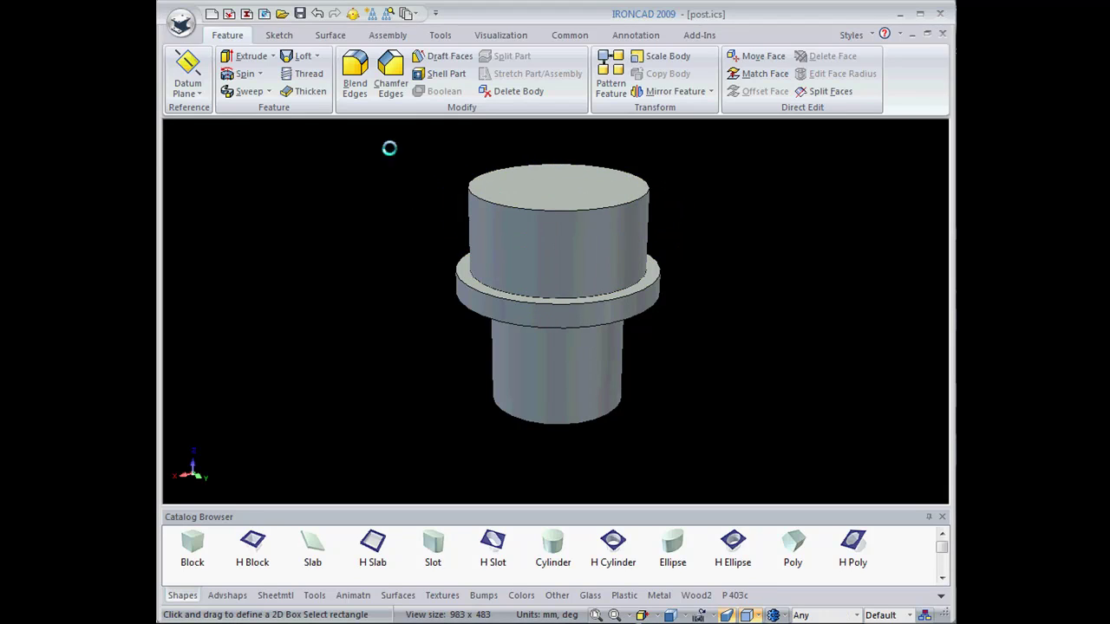
click(415, 14)
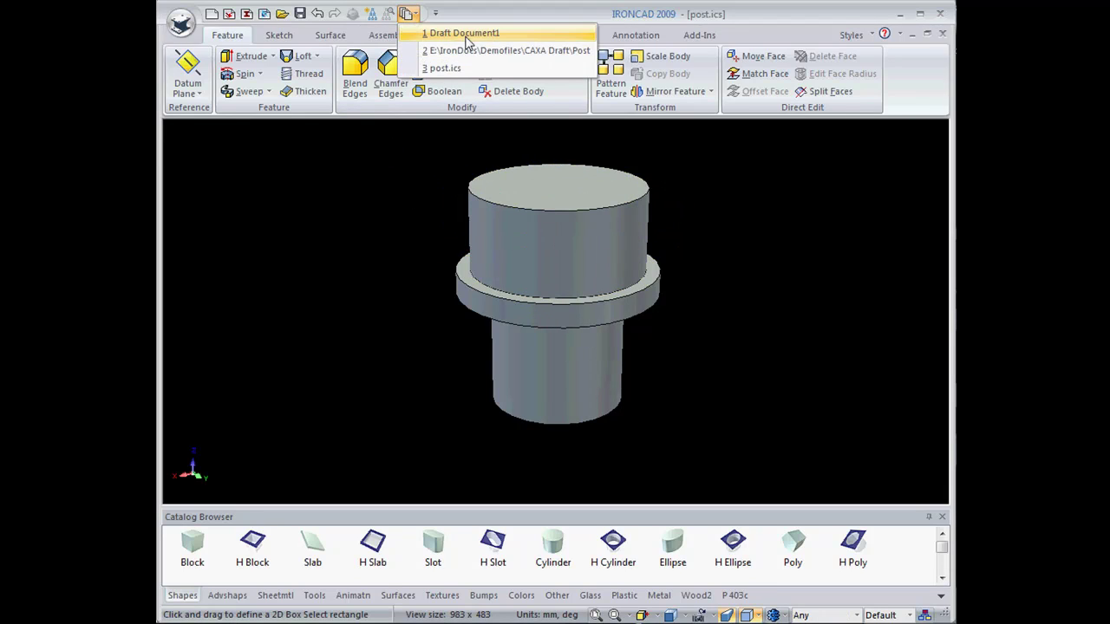
Return to Draft Document1 and accept updating the post view so its head reads 25
click(466, 42)
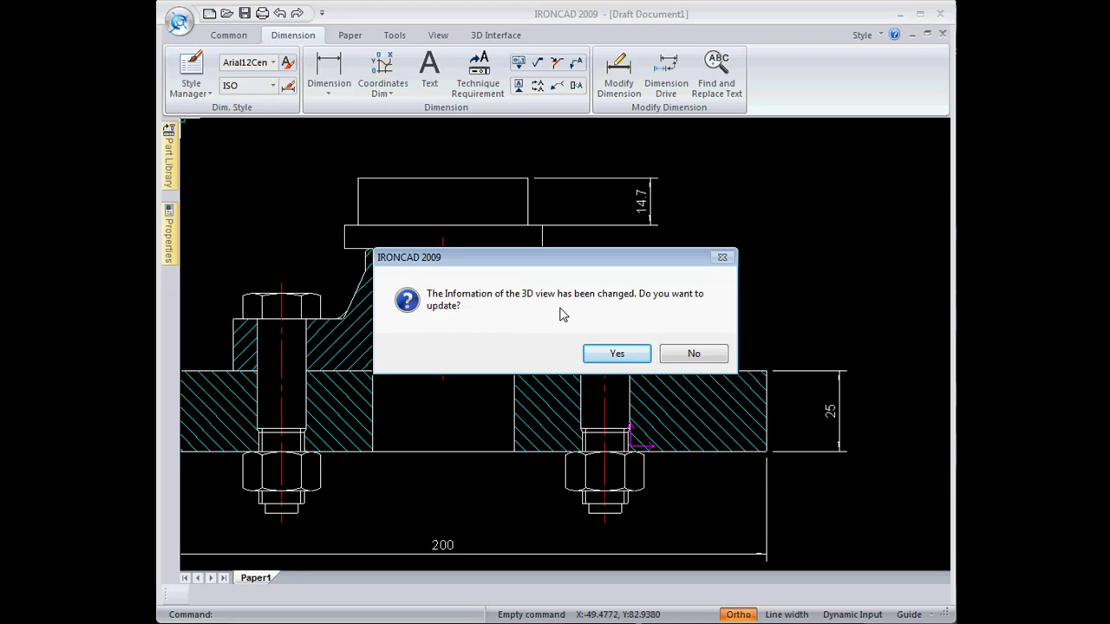
click(617, 353)
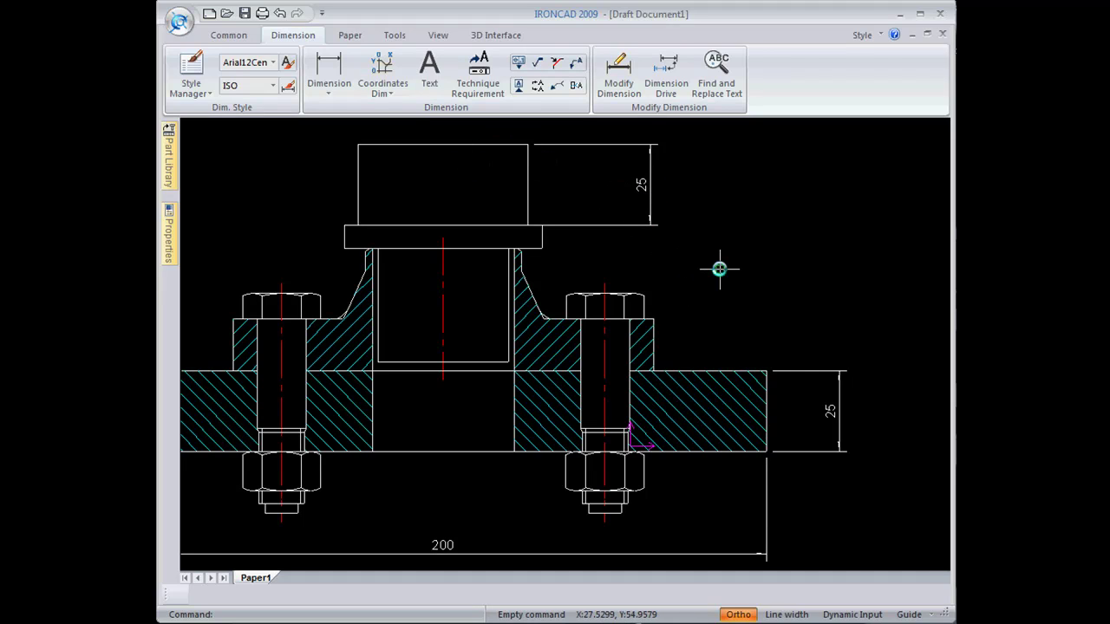
scroll(718, 268, down, 1)
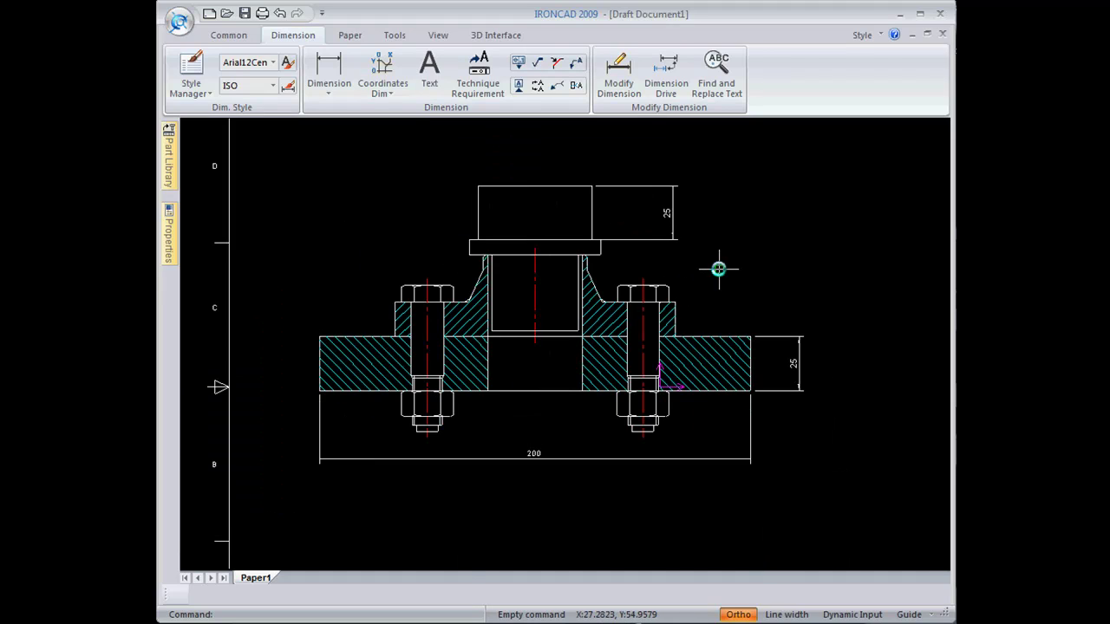